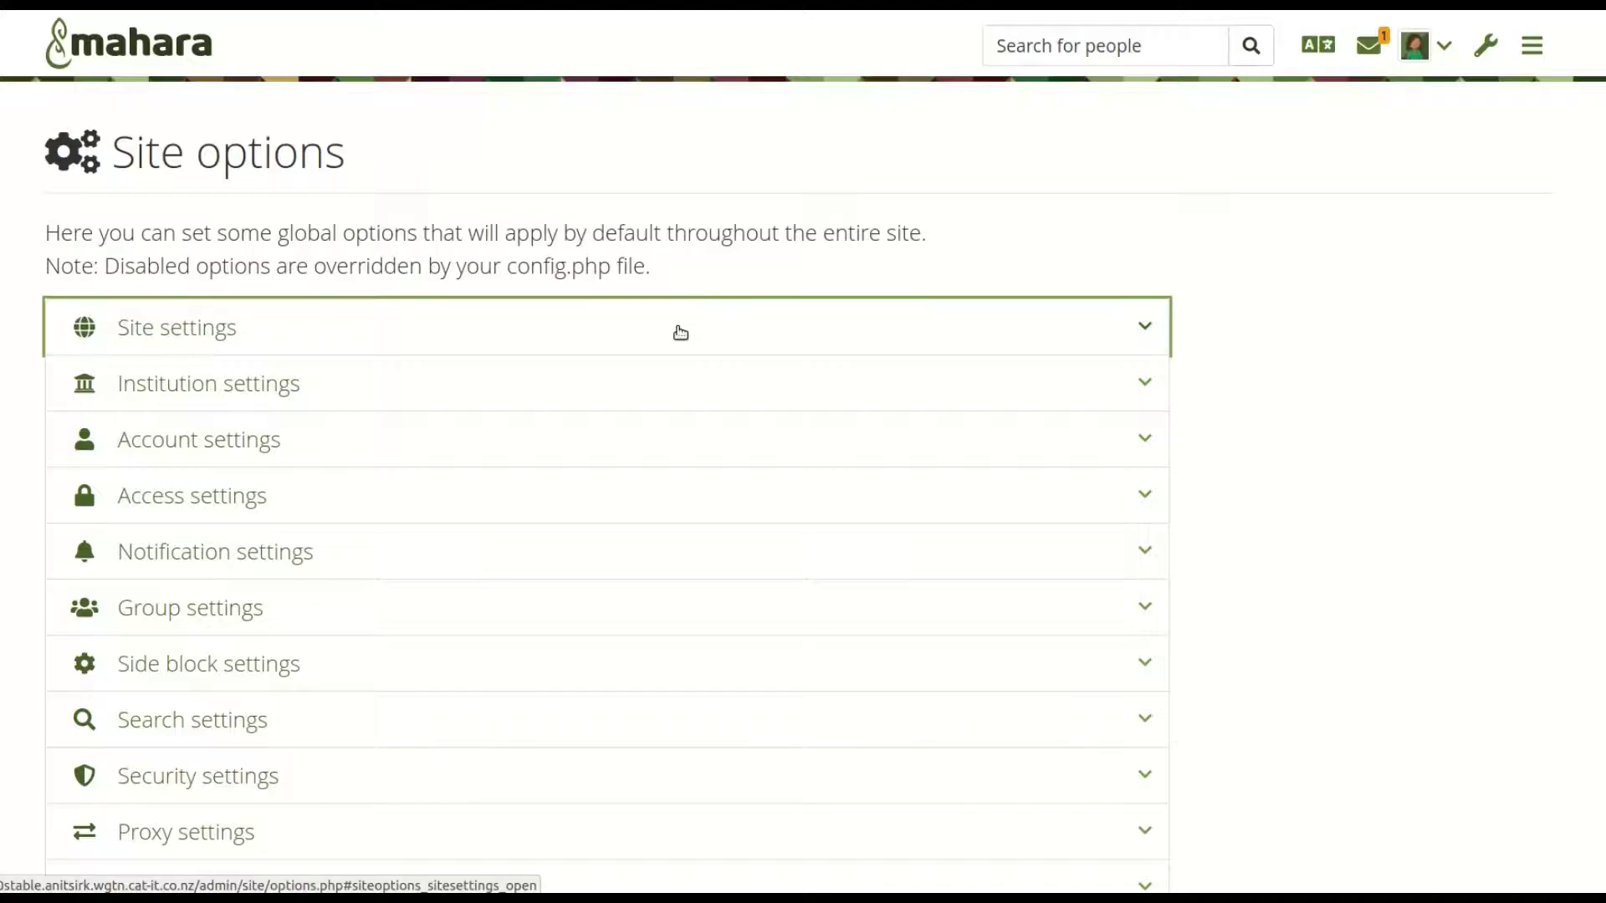
# Choose Maroon as the site theme in Site settings, update the site options, and go to the dashboard
pyautogui.scroll(-9, 892, 558)
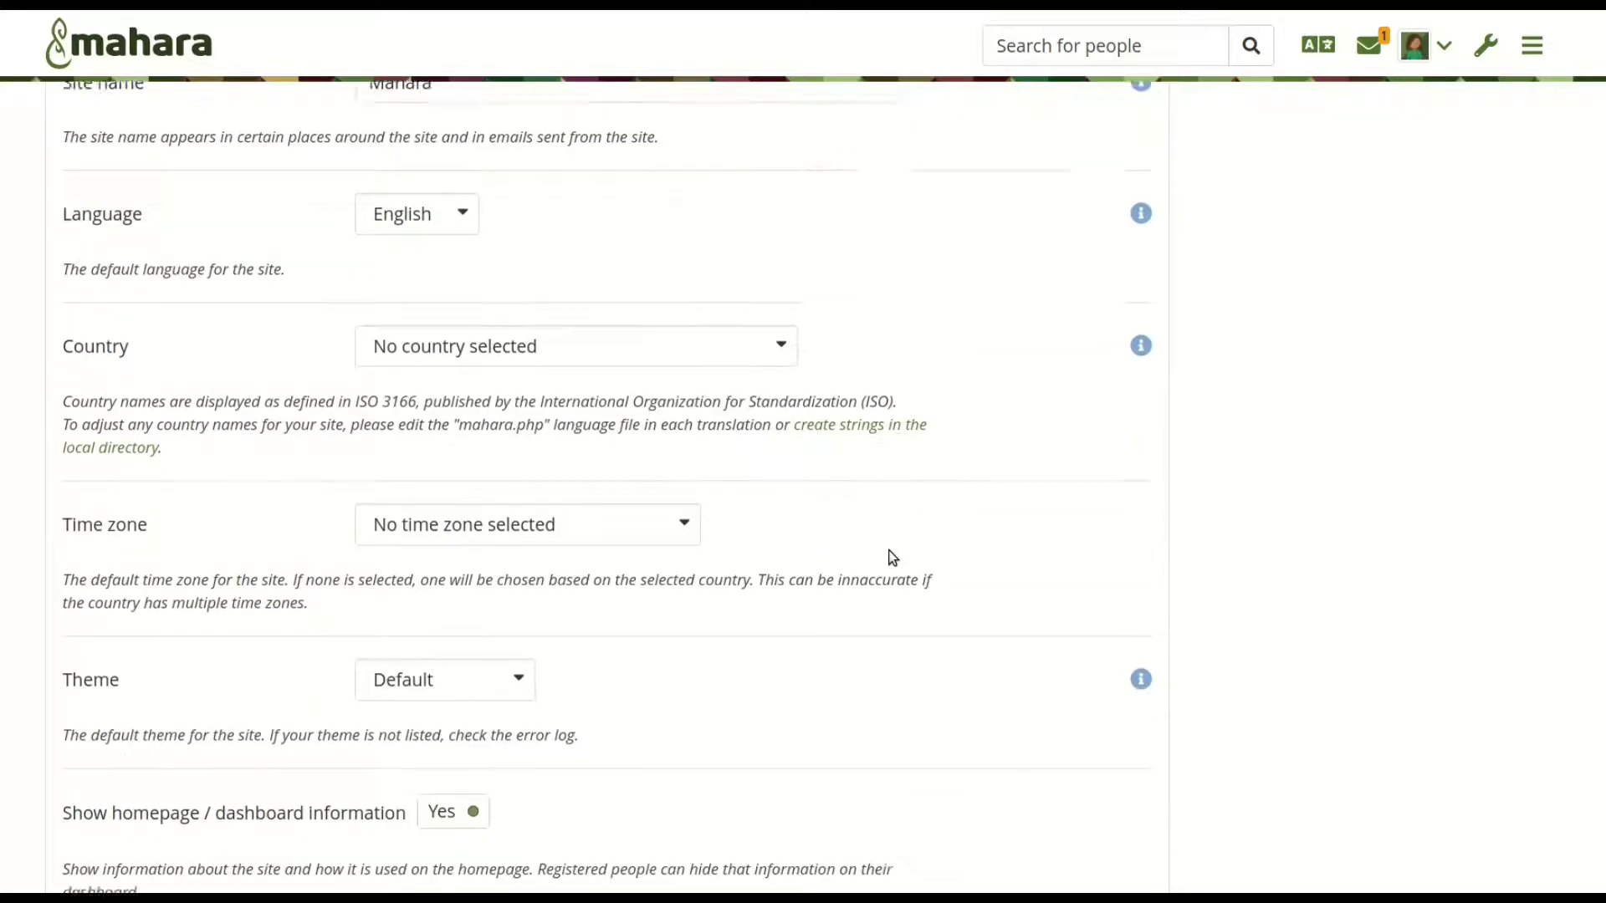
pyautogui.click(455, 244)
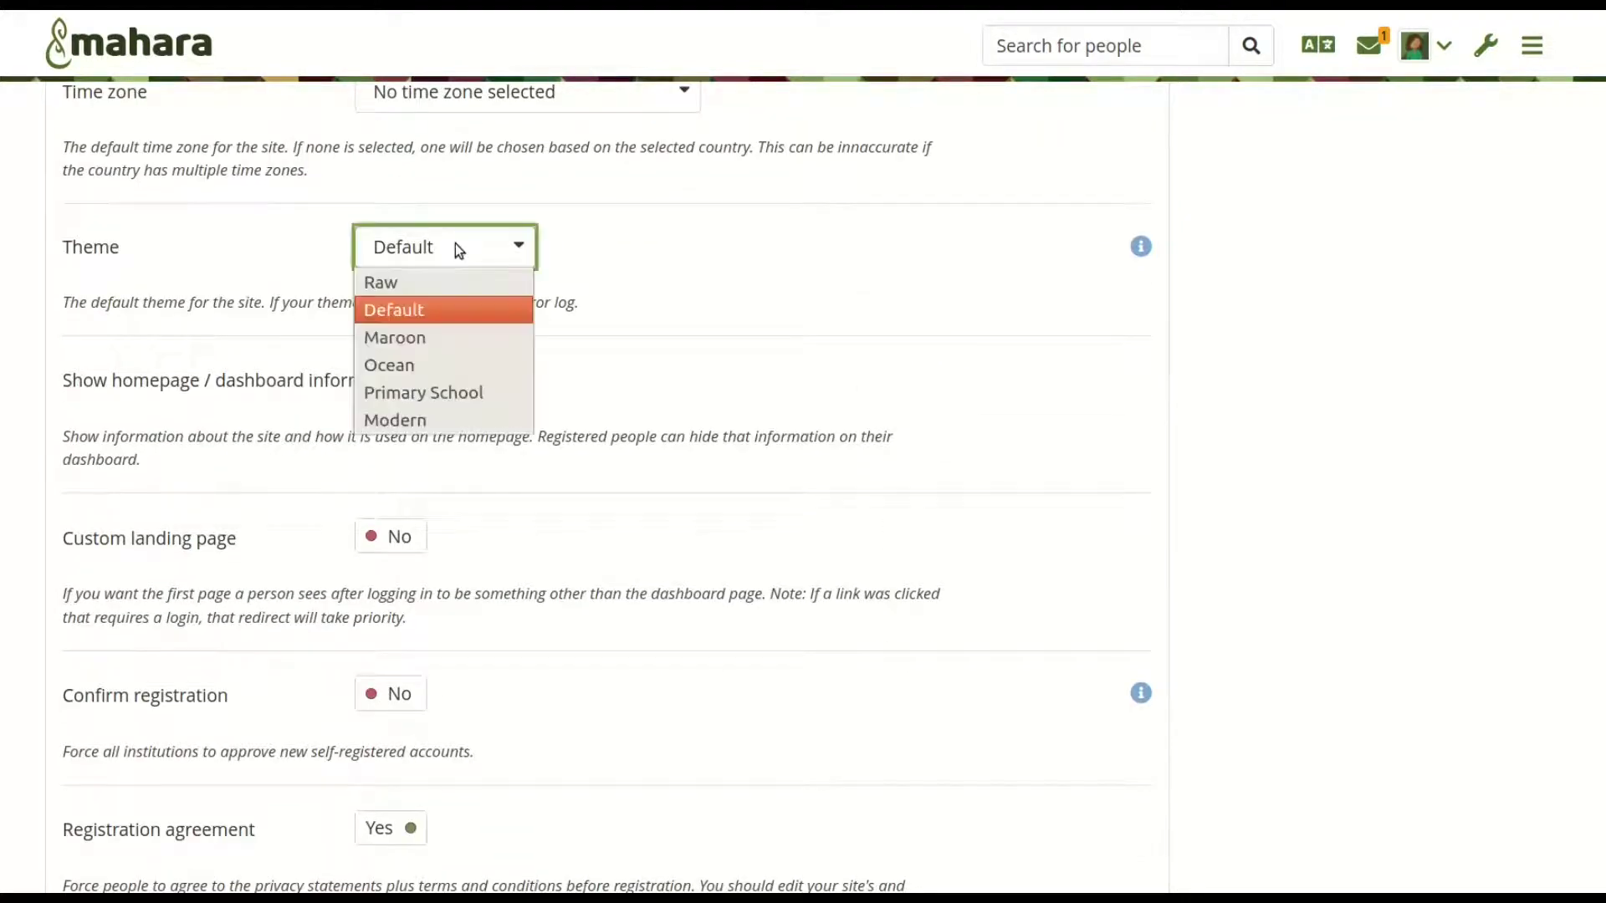
pyautogui.click(417, 342)
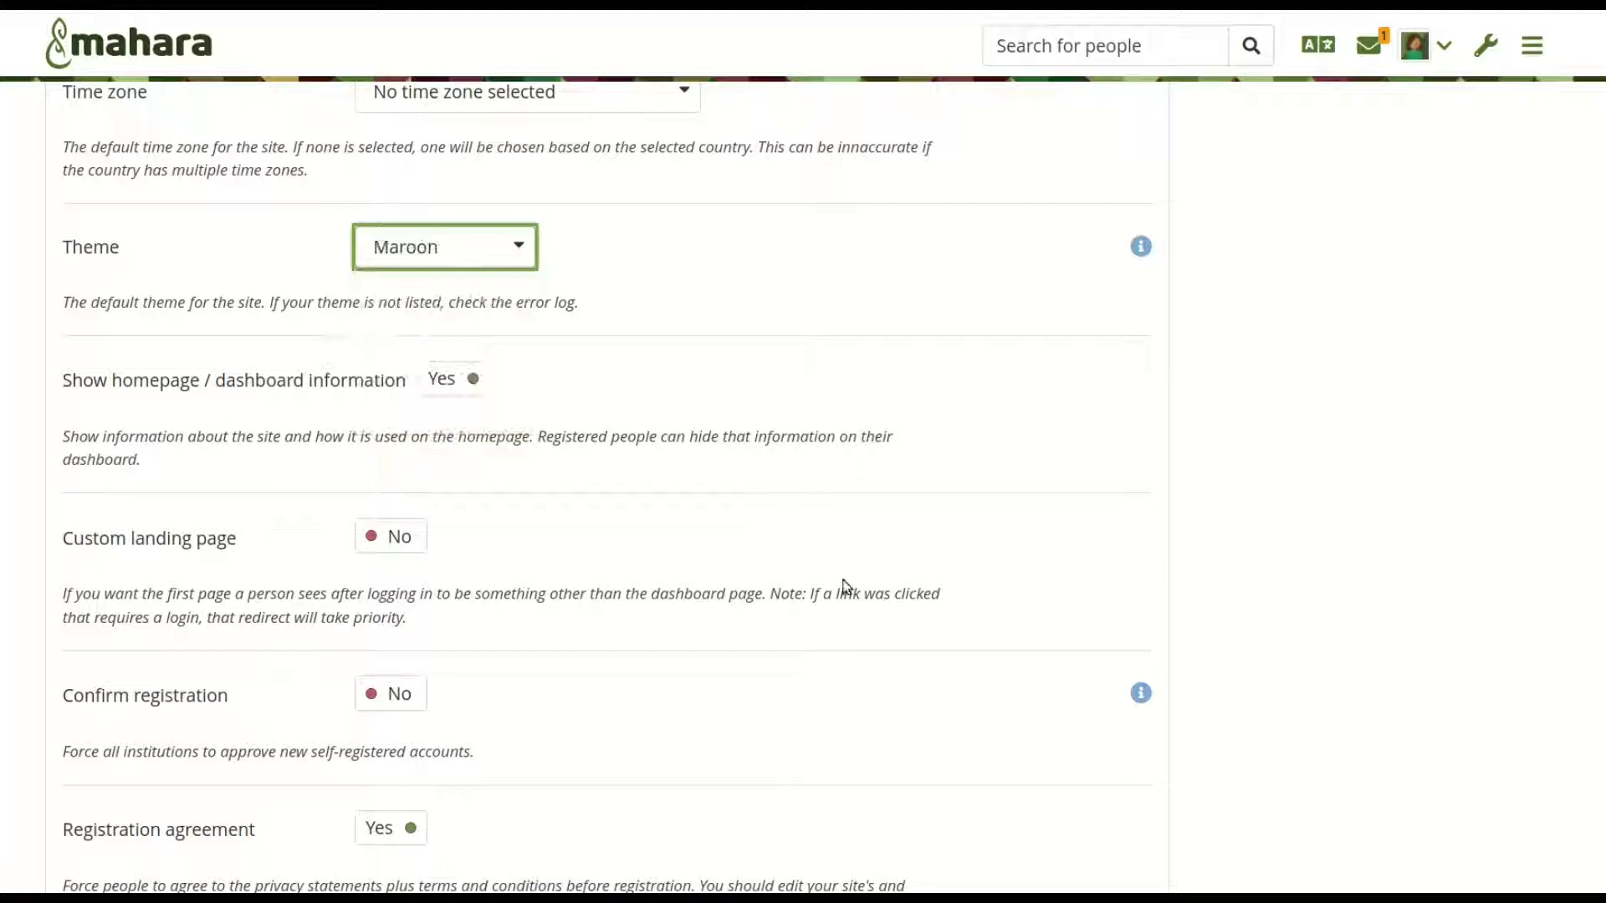
pyautogui.scroll(-10, 845, 585)
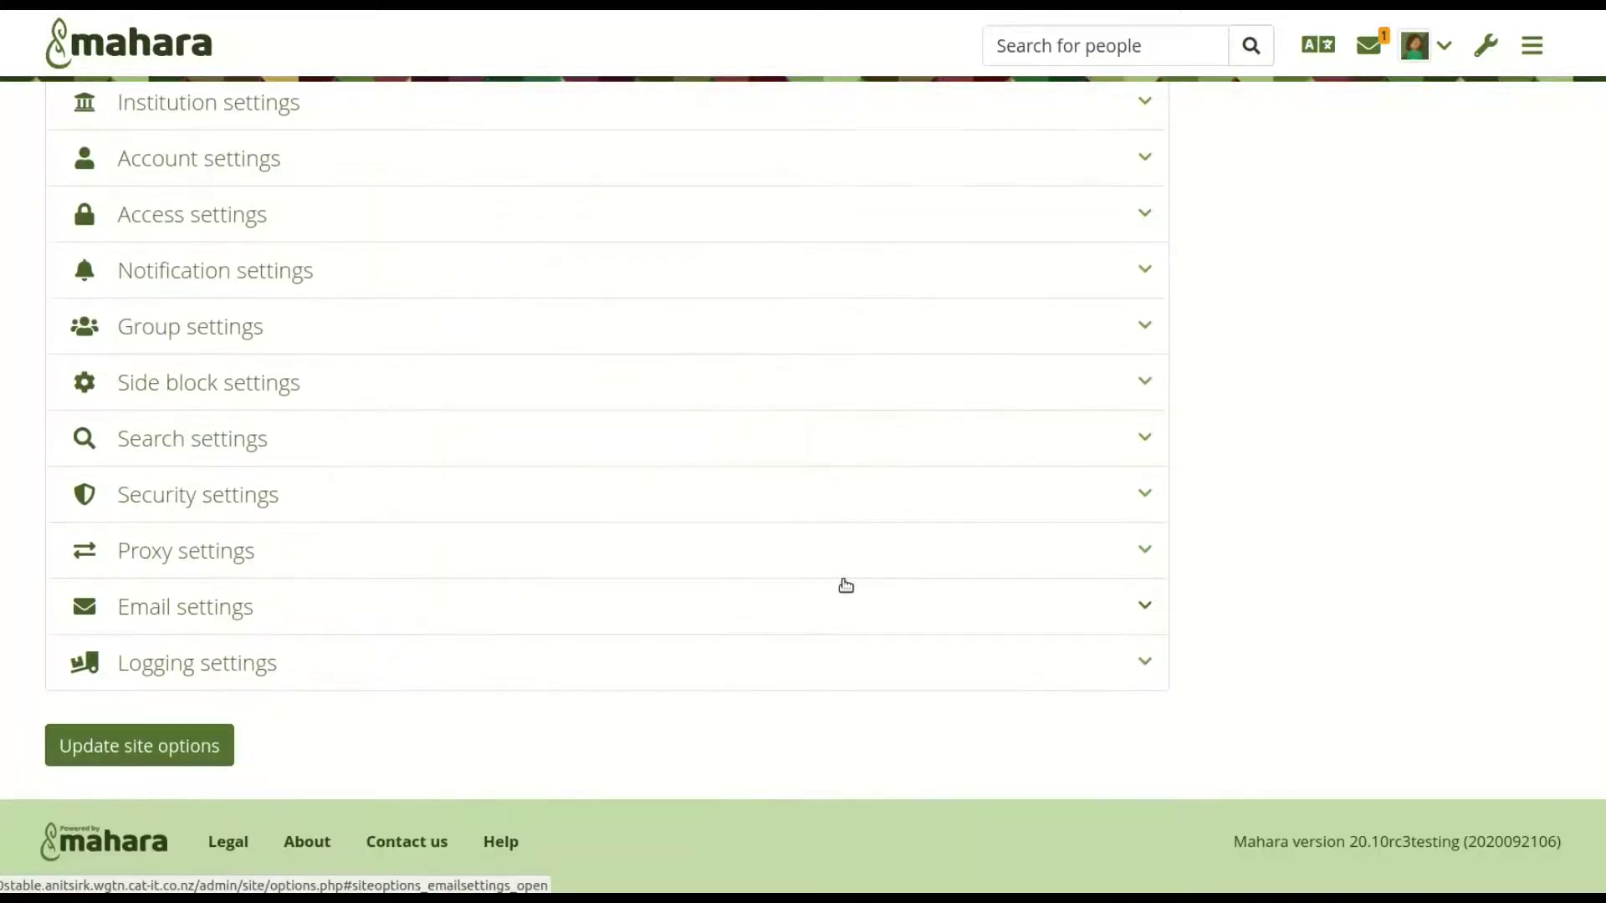
pyautogui.click(171, 746)
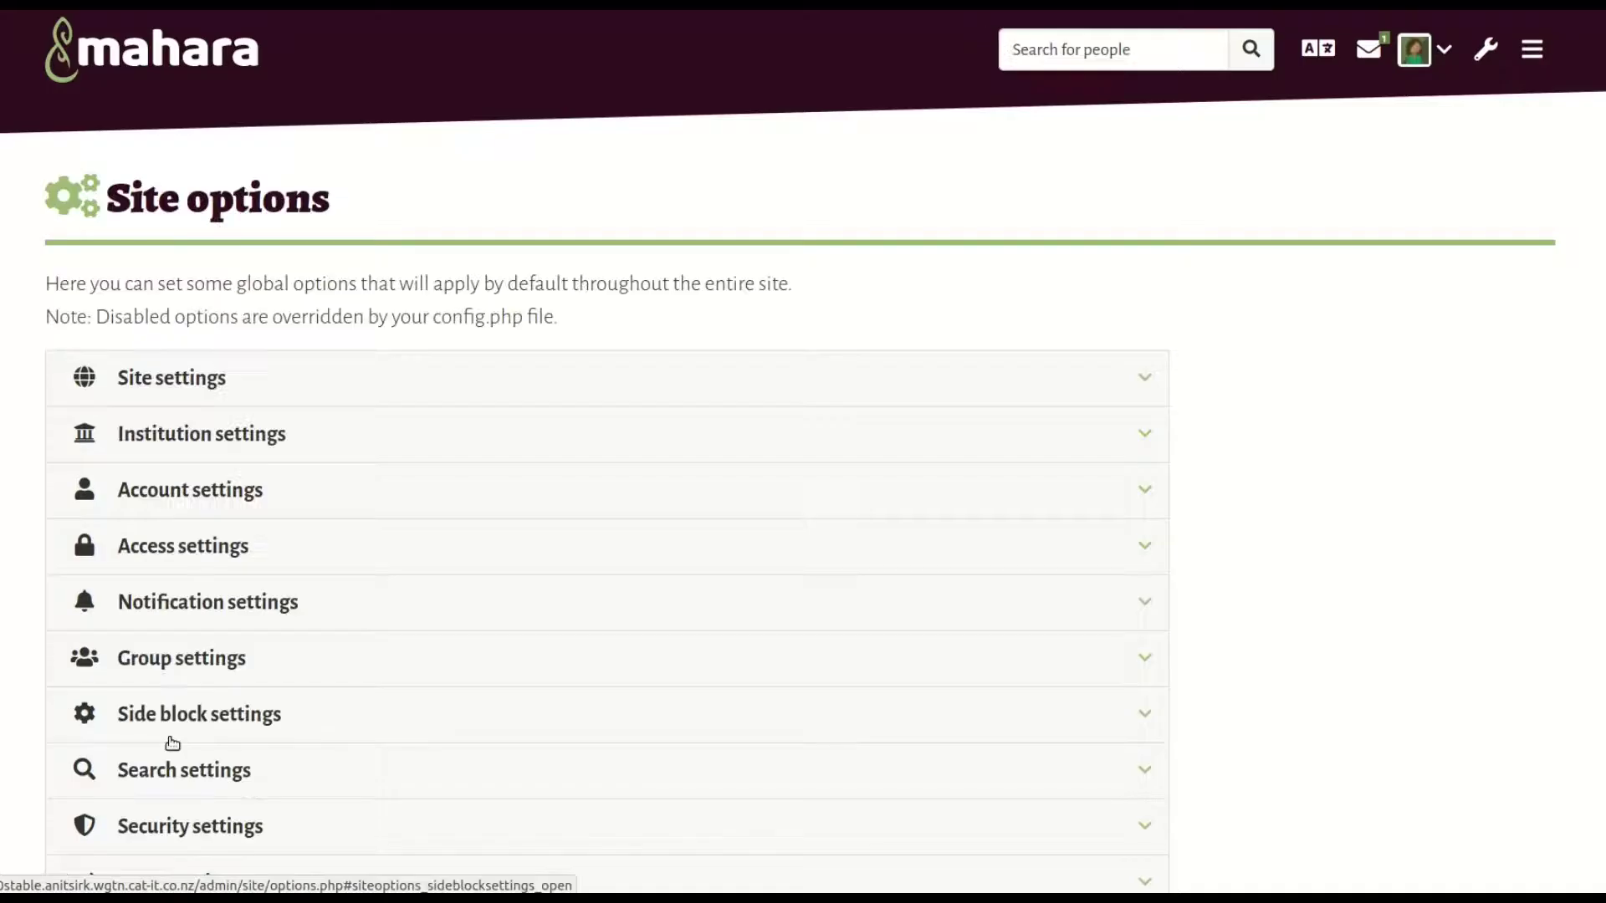
pyautogui.click(153, 56)
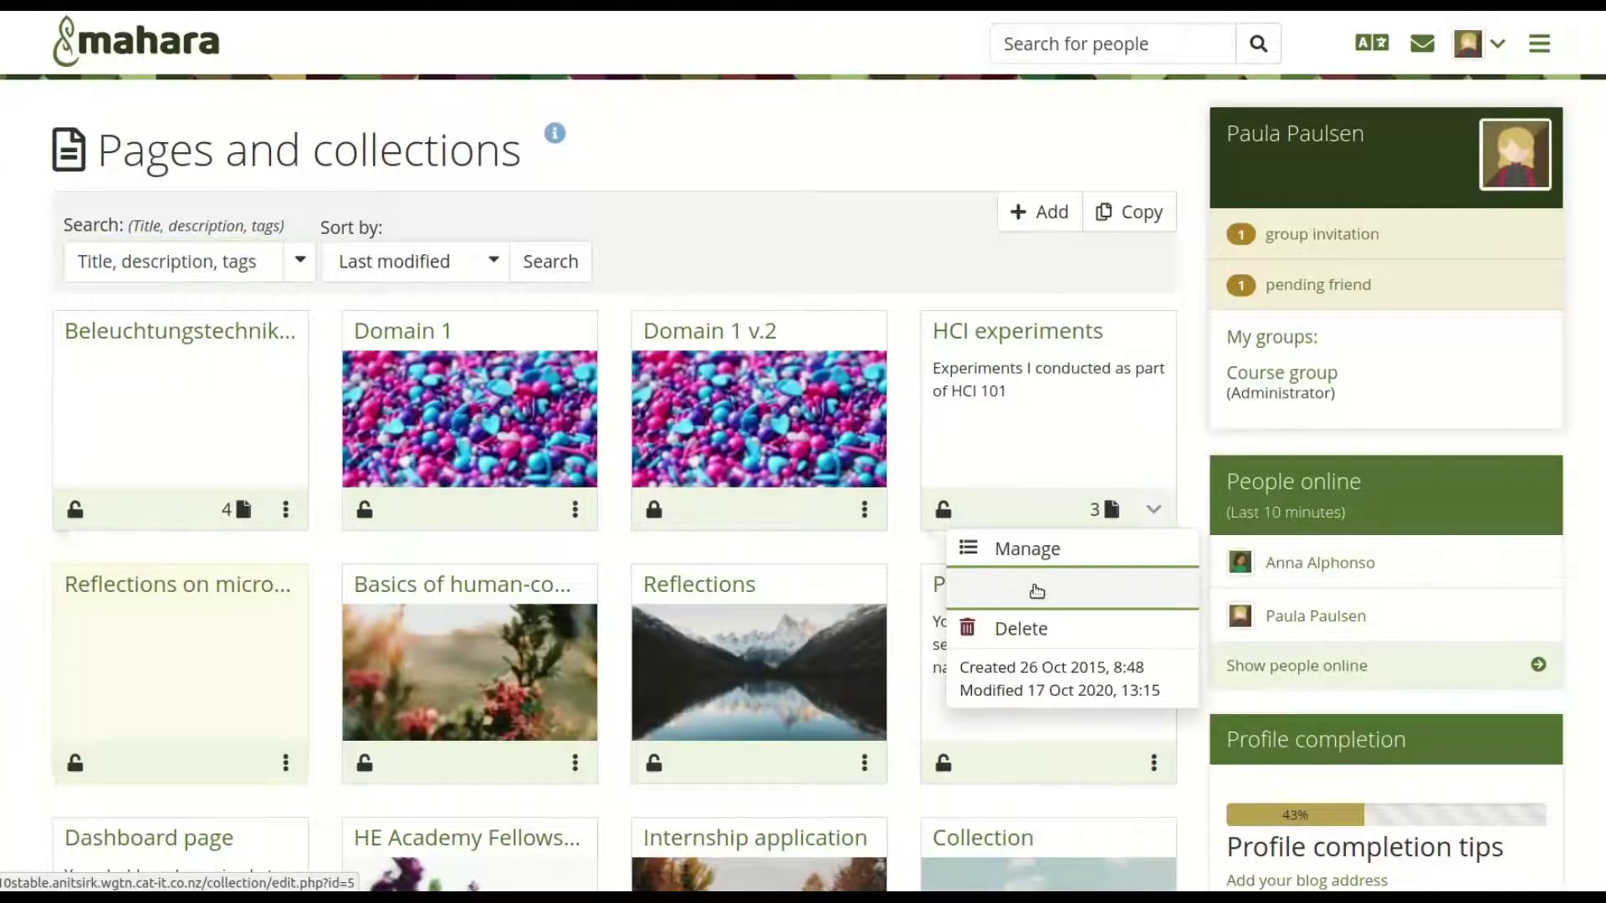
# Turn on Portfolio completion for the HCI experiments collection and save it
pyautogui.click(1037, 591)
pyautogui.scroll(-5, 1037, 592)
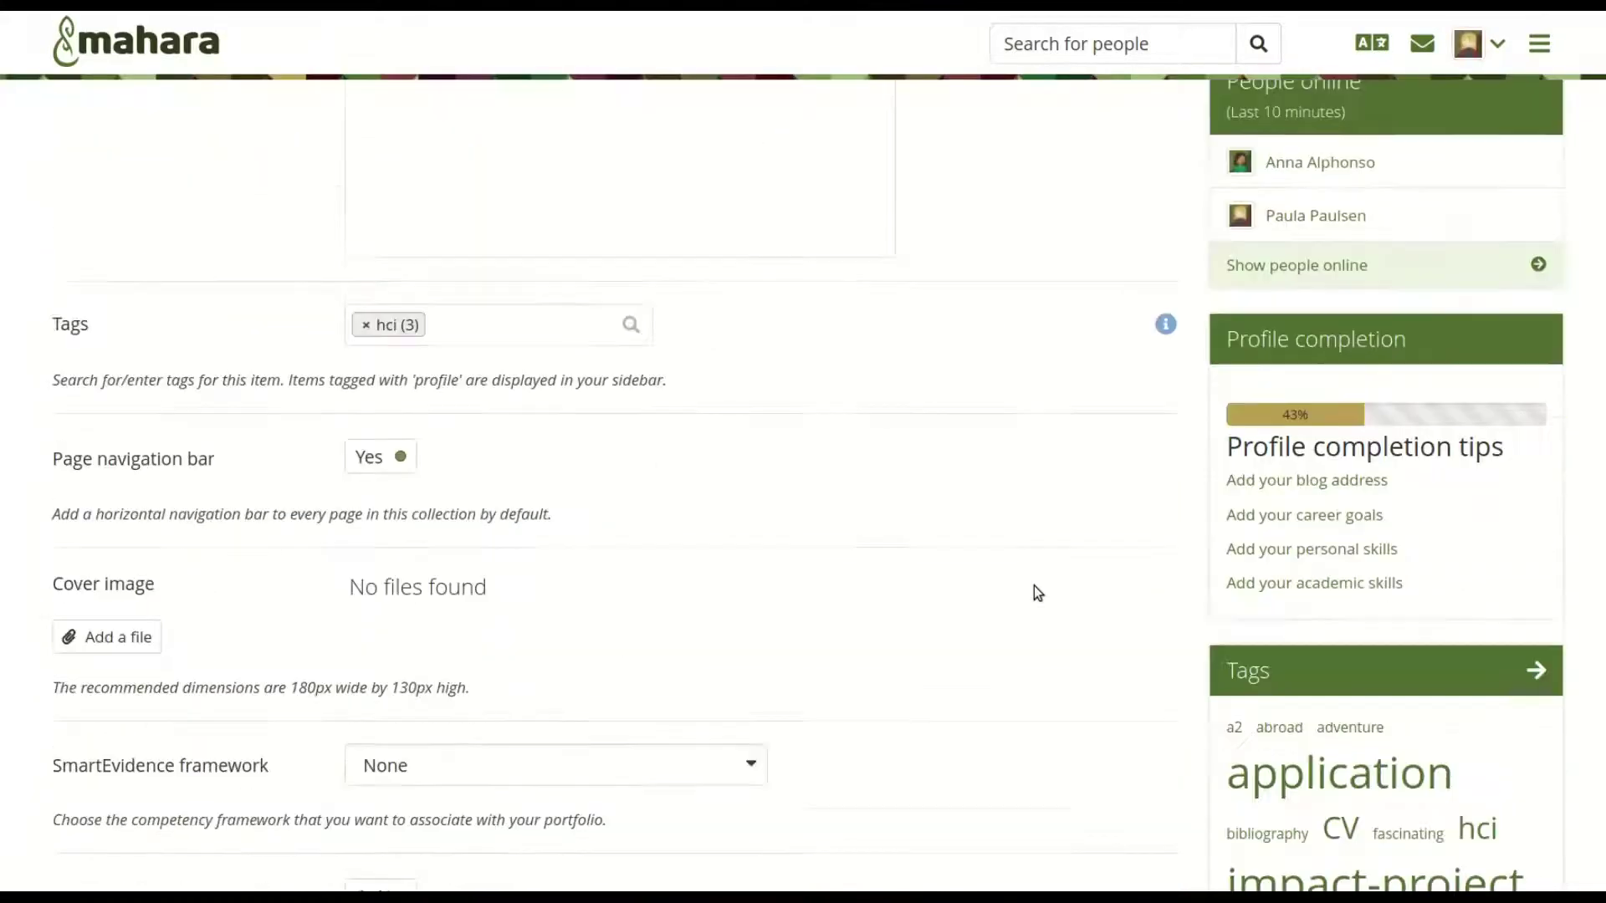
pyautogui.scroll(-5, 1033, 585)
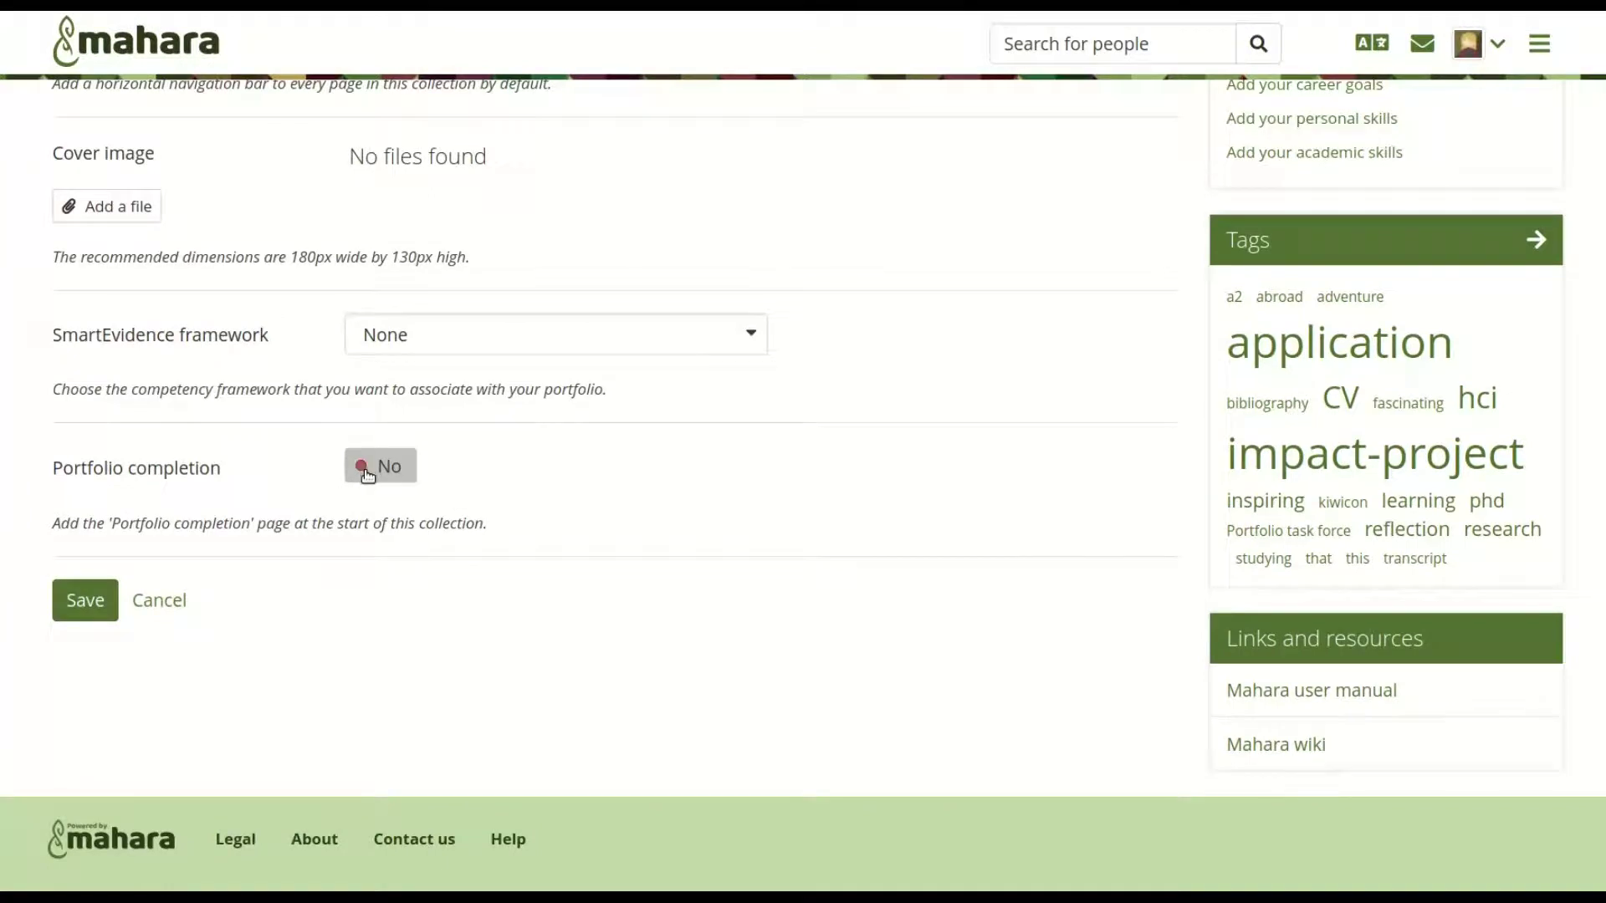
pyautogui.click(383, 475)
pyautogui.click(90, 603)
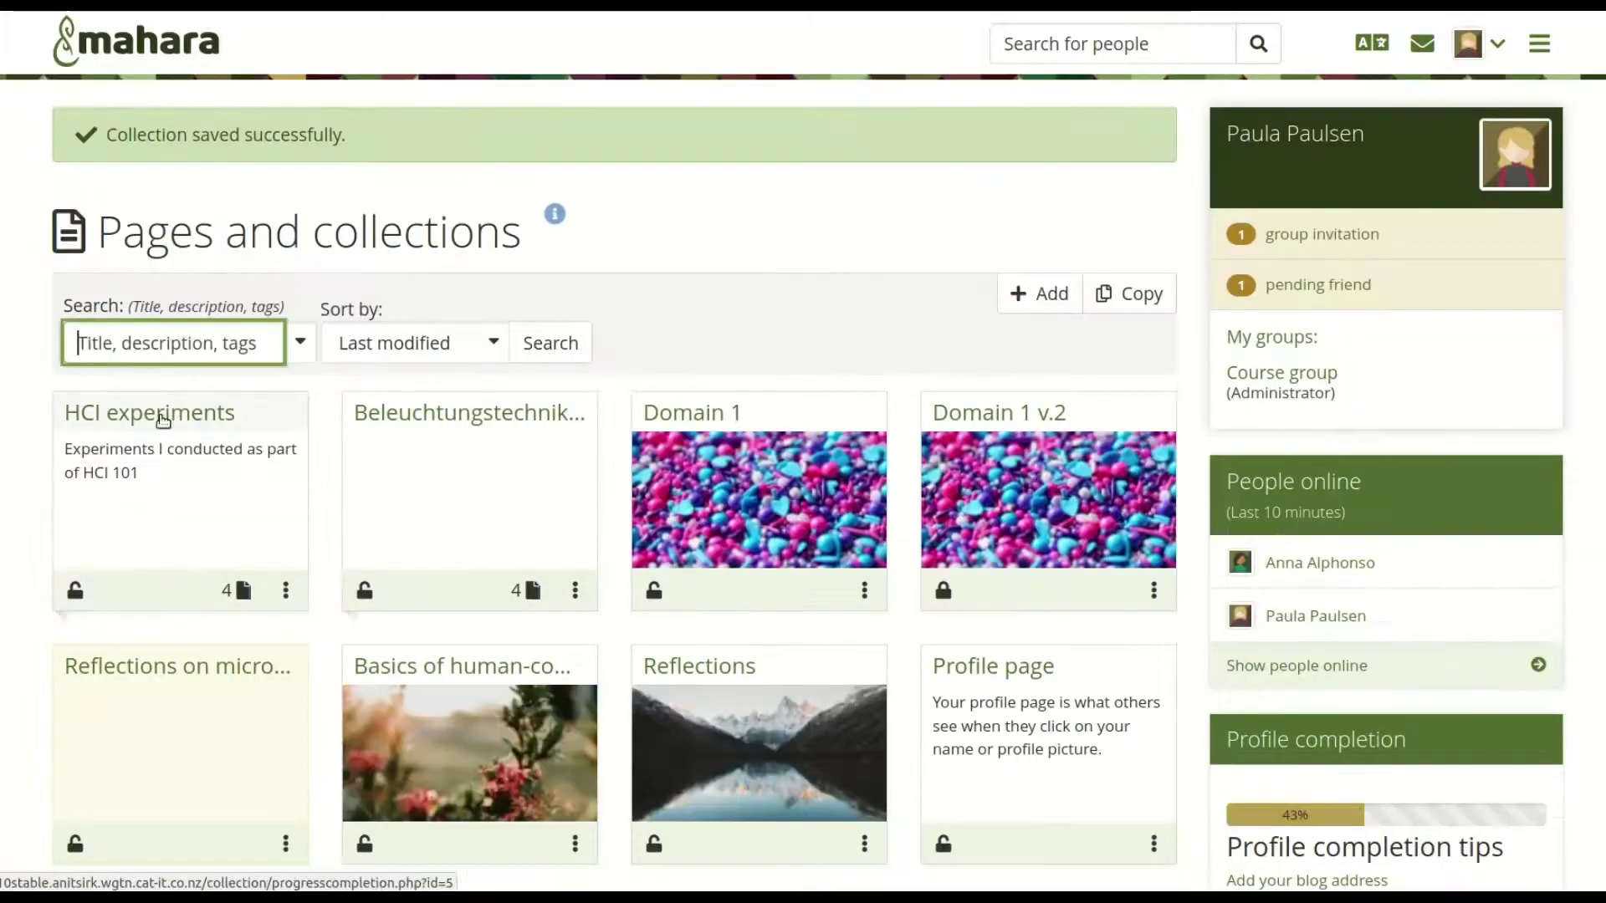
# Open the HCI experiments collection and sign off HCI experiments 1 and 3
pyautogui.click(163, 419)
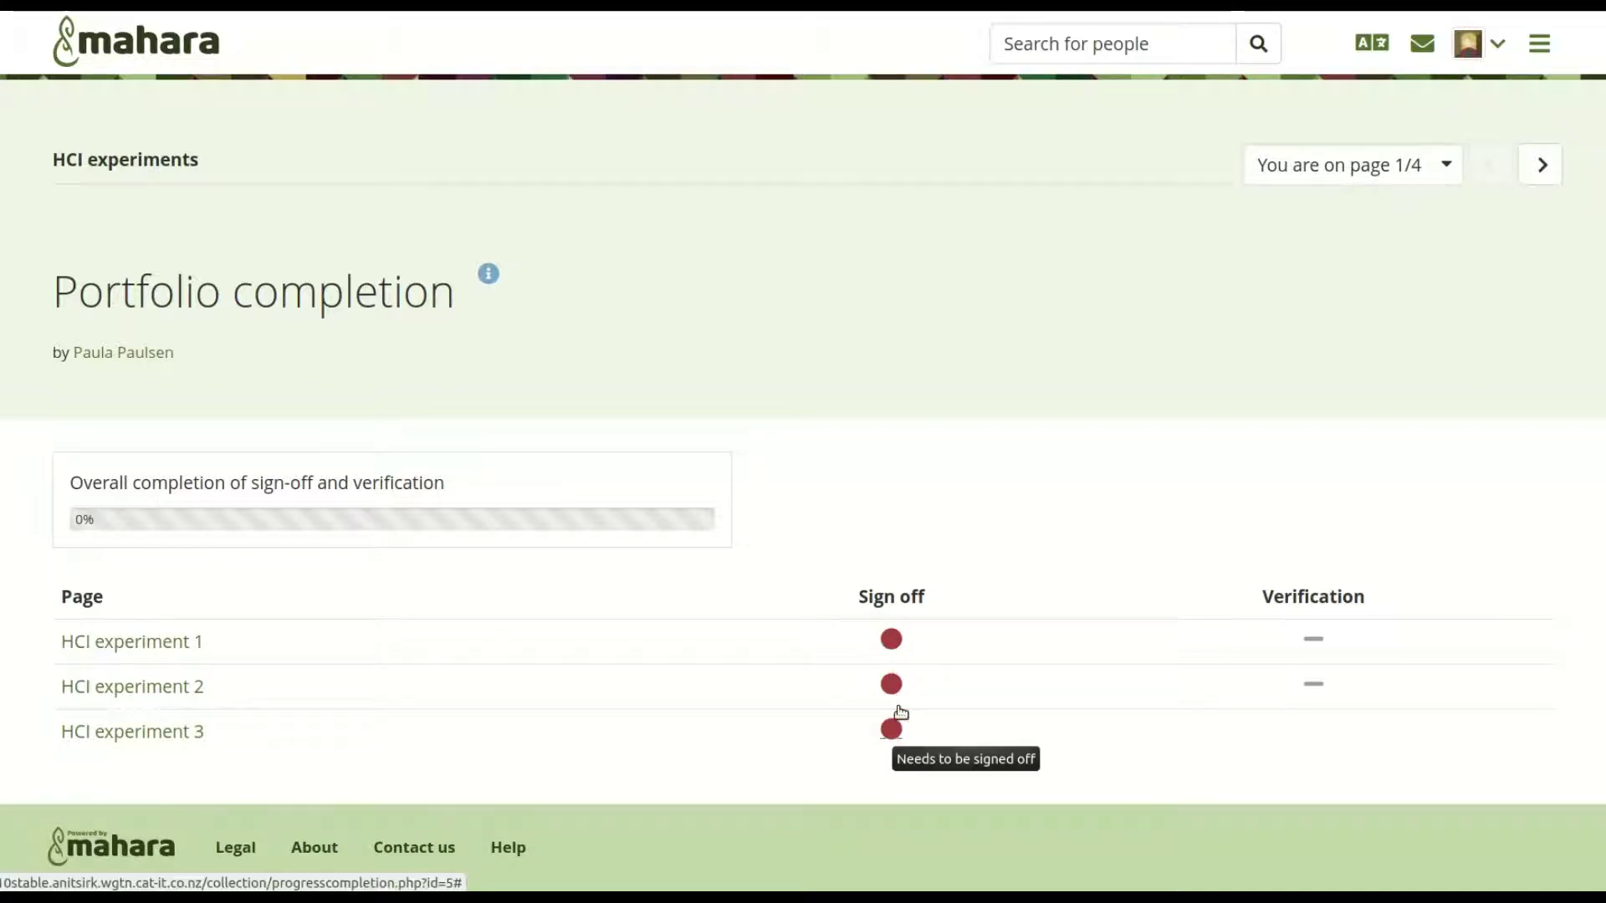
pyautogui.click(891, 641)
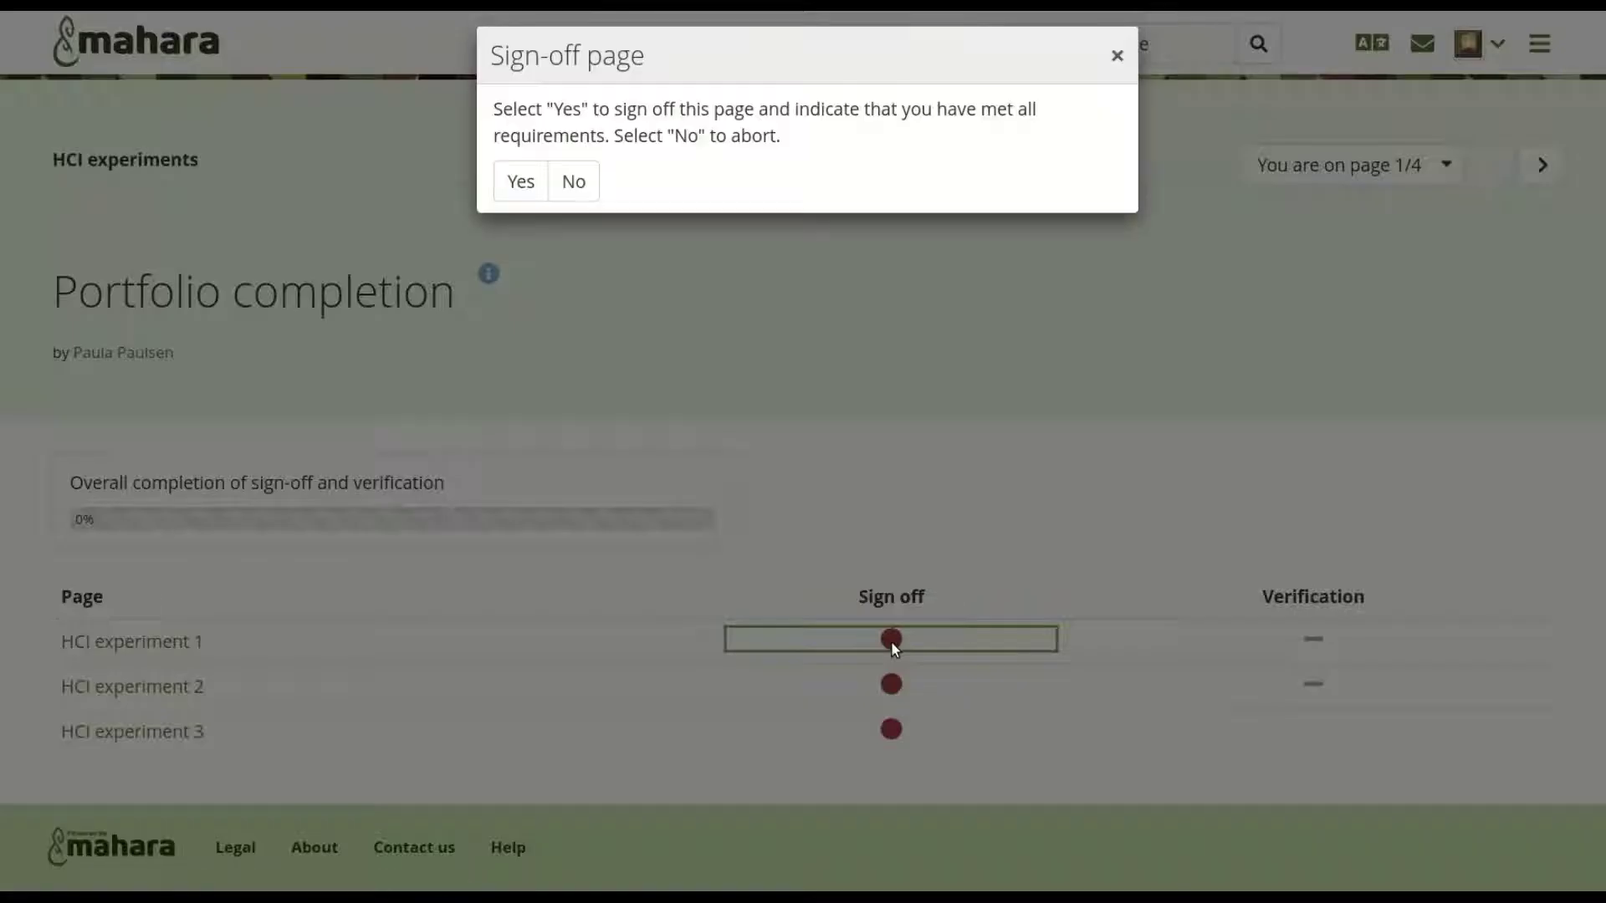
pyautogui.click(521, 195)
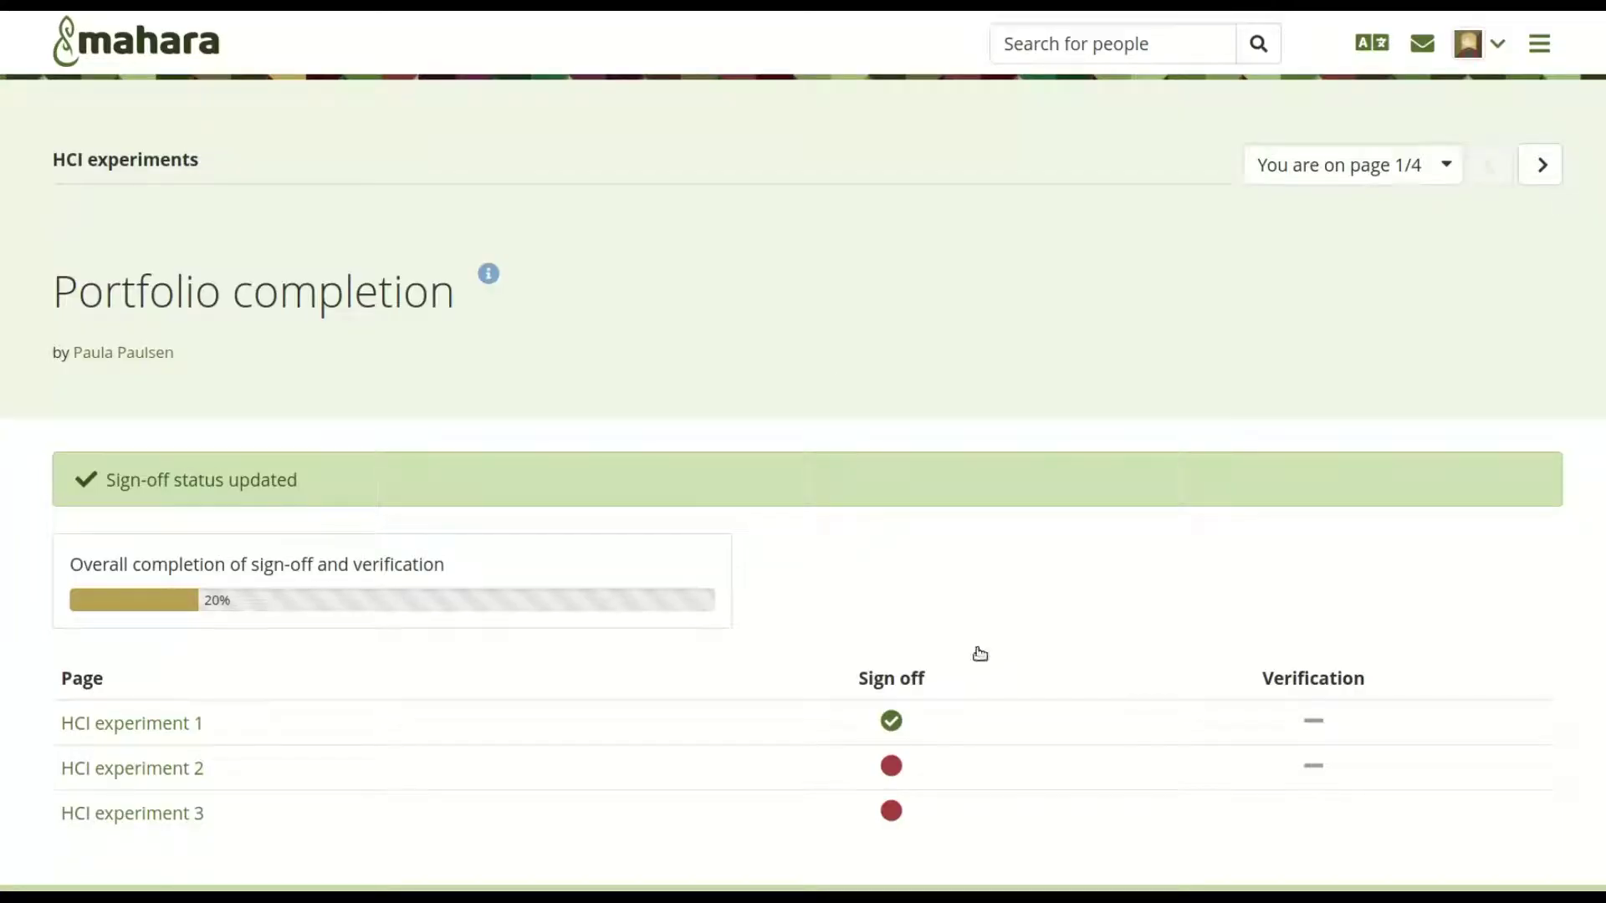
pyautogui.click(891, 811)
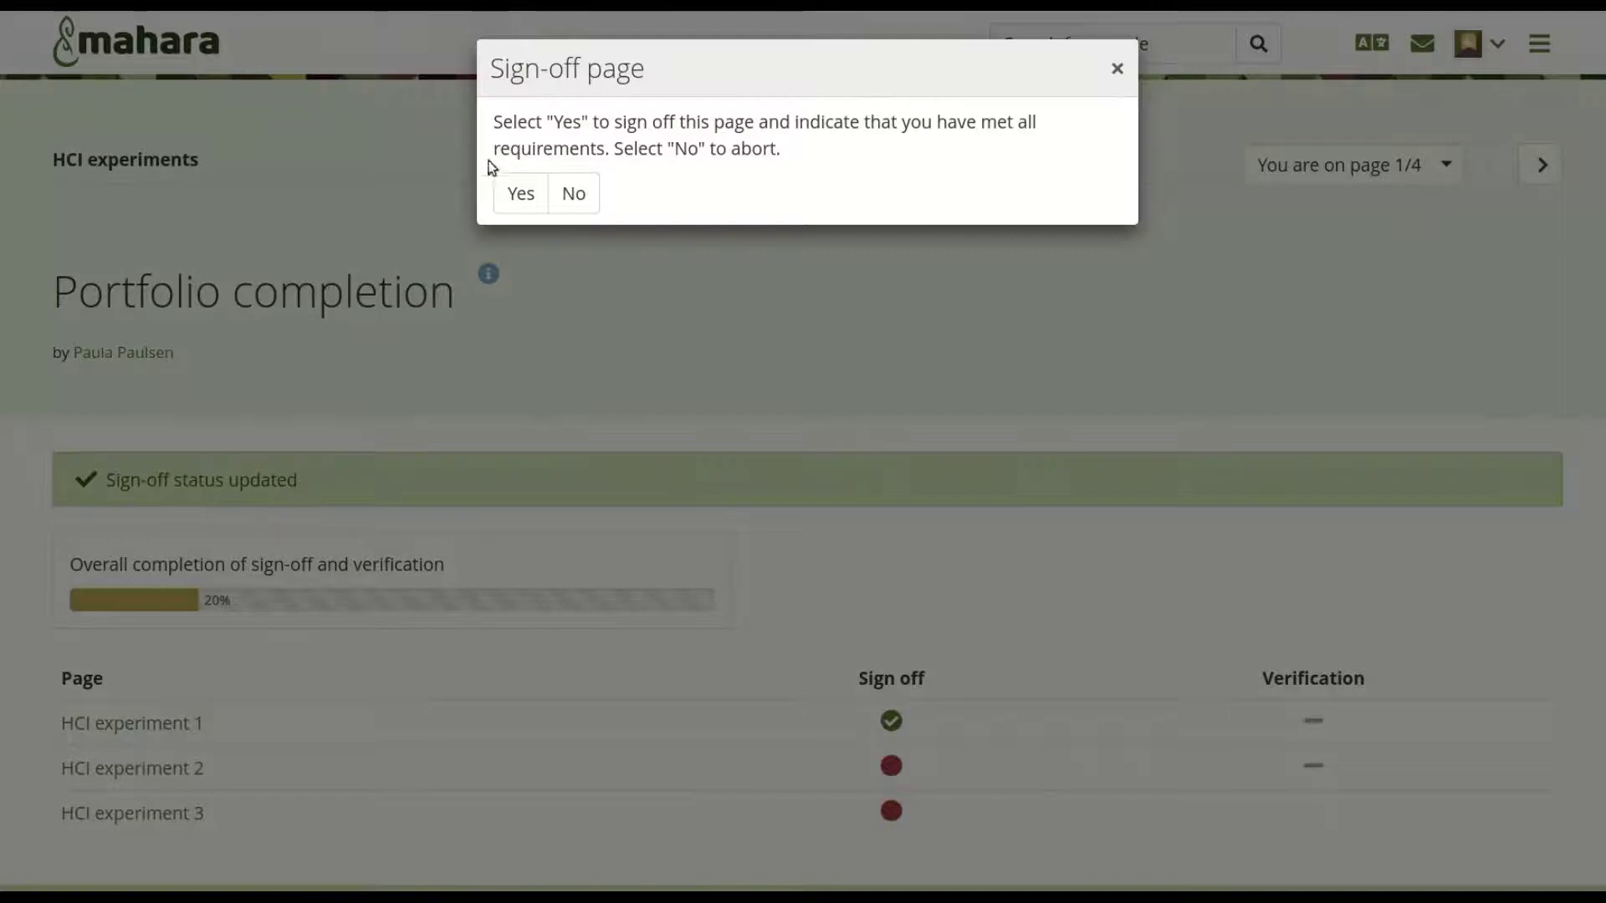
pyautogui.click(513, 192)
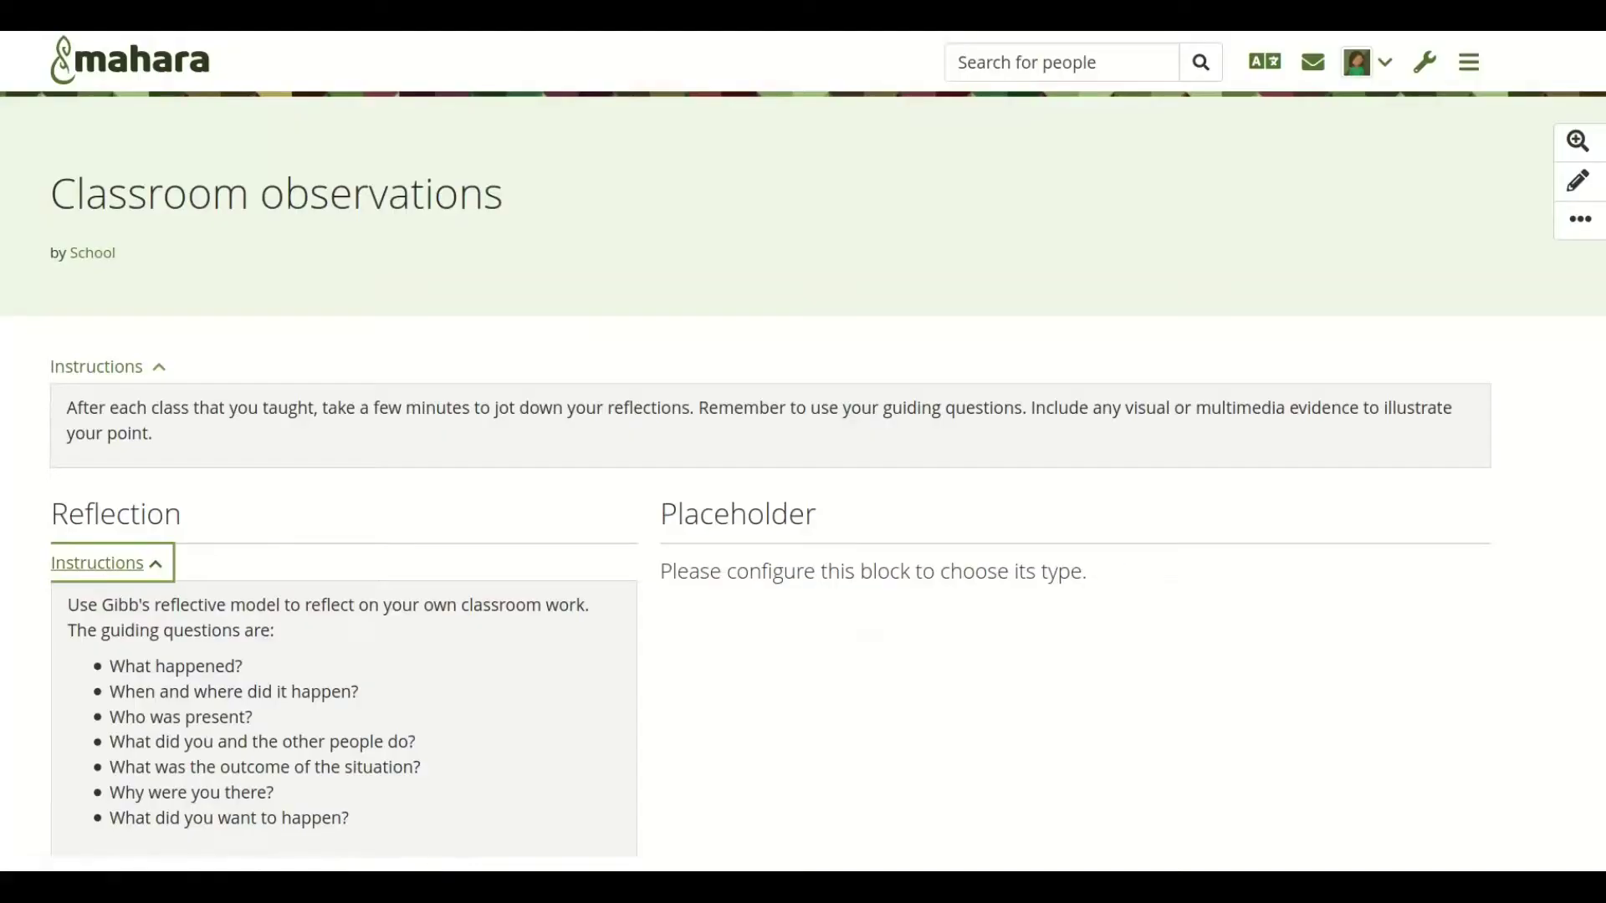
# Edit the Classroom observations page and look at the Reflection block's configuration without changes
pyautogui.click(1574, 186)
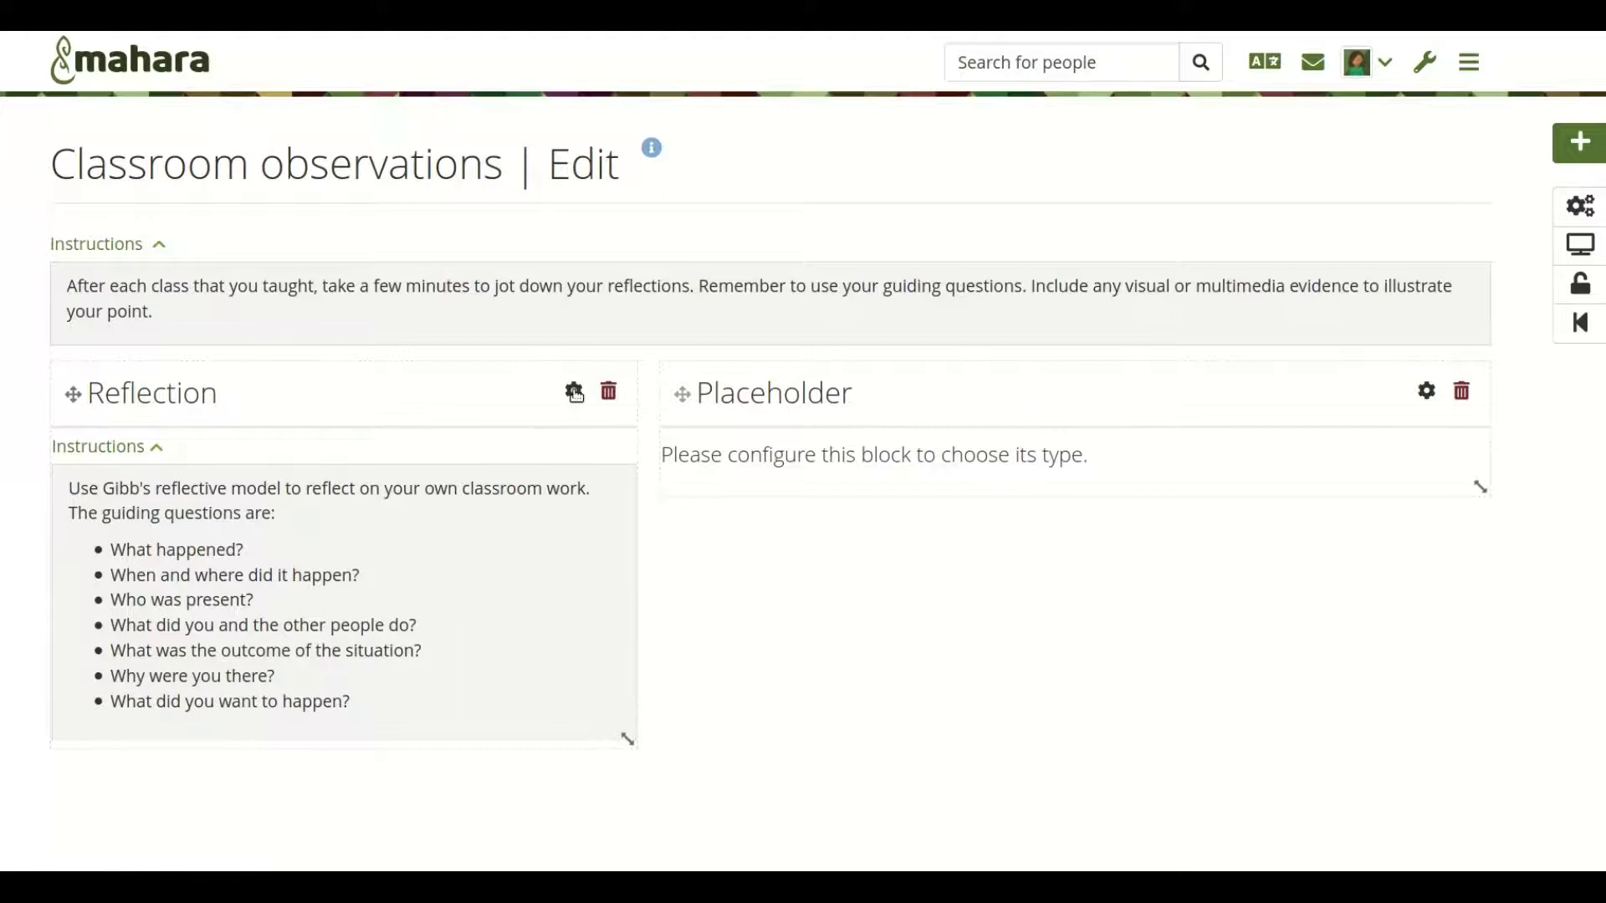
pyautogui.click(574, 391)
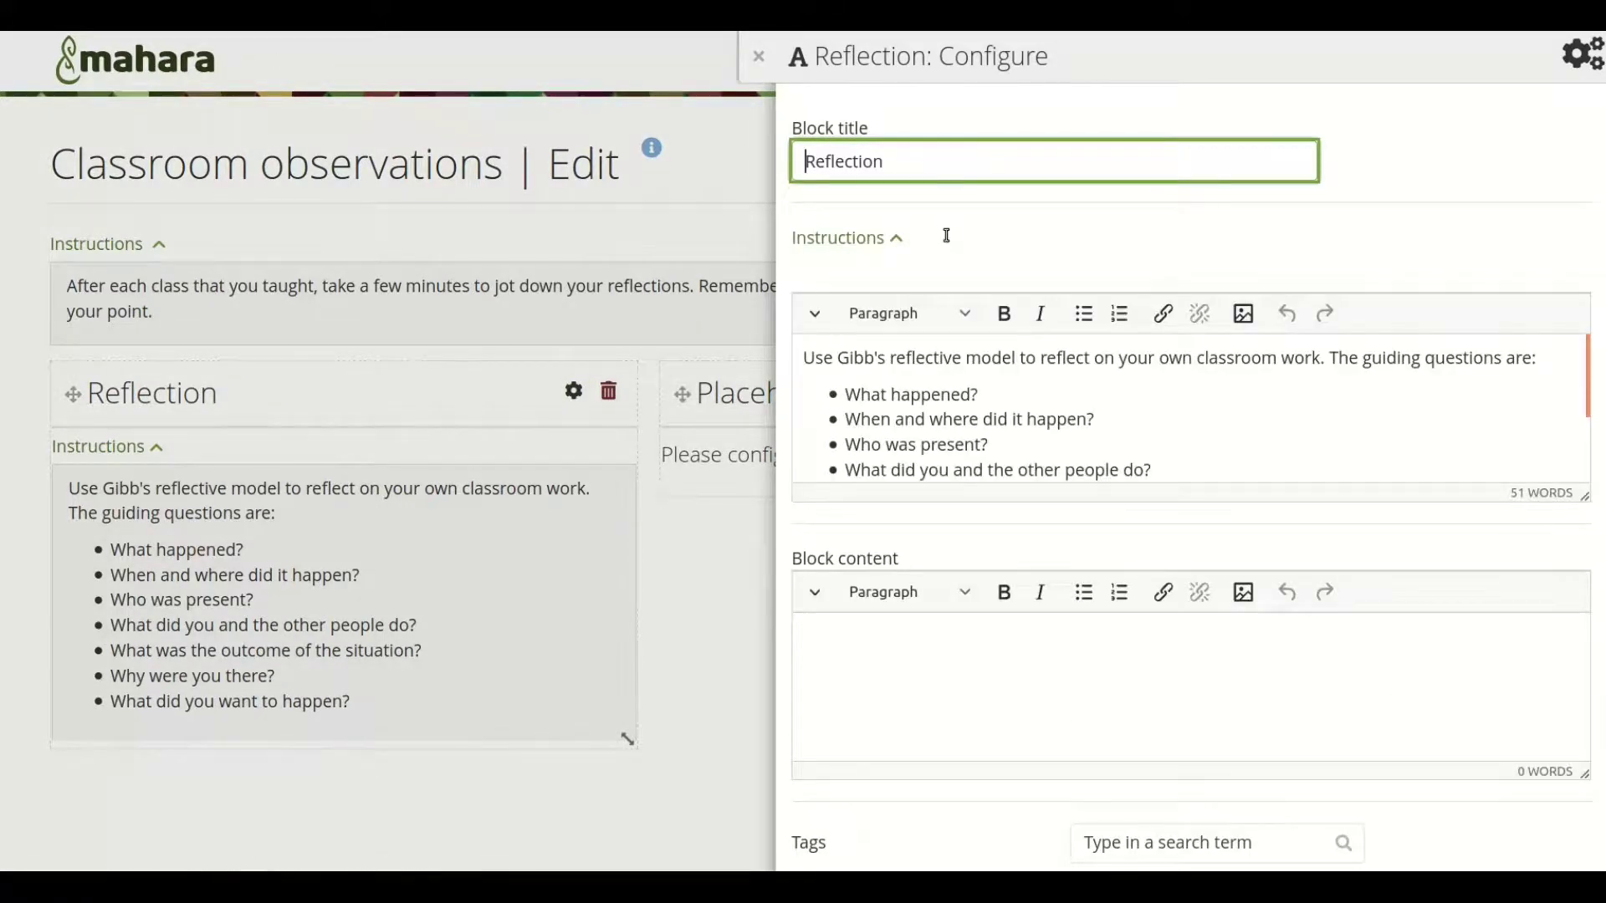
pyautogui.click(751, 58)
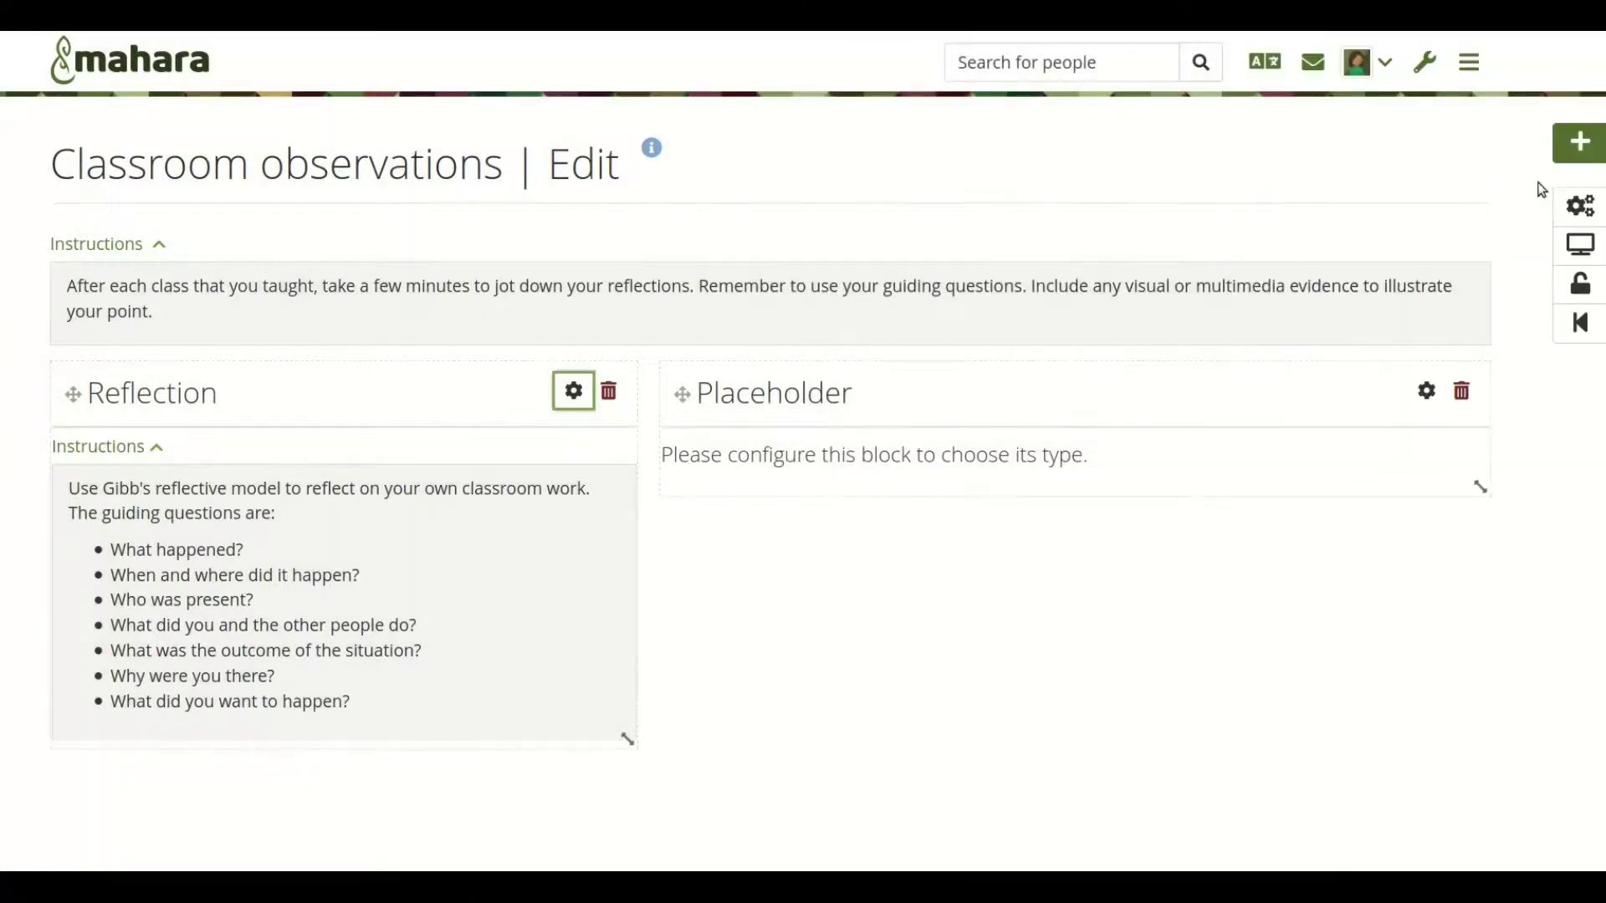
# Set Template to Yes in the page's Advanced settings to lock its instructions, and save
pyautogui.click(1583, 209)
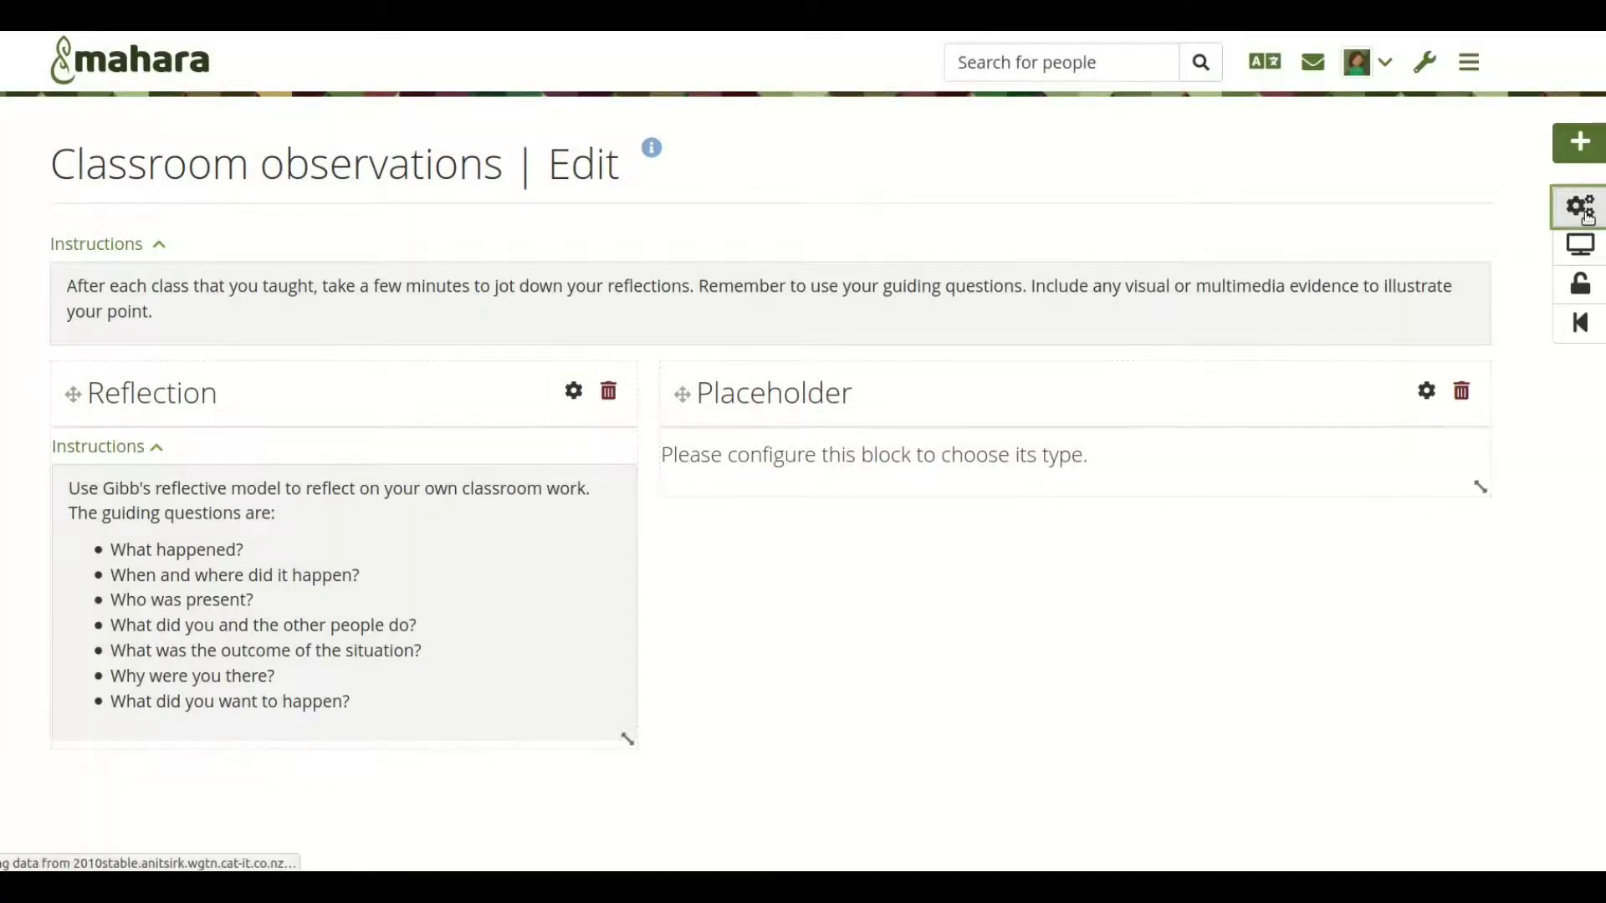
pyautogui.scroll(-3, 1524, 625)
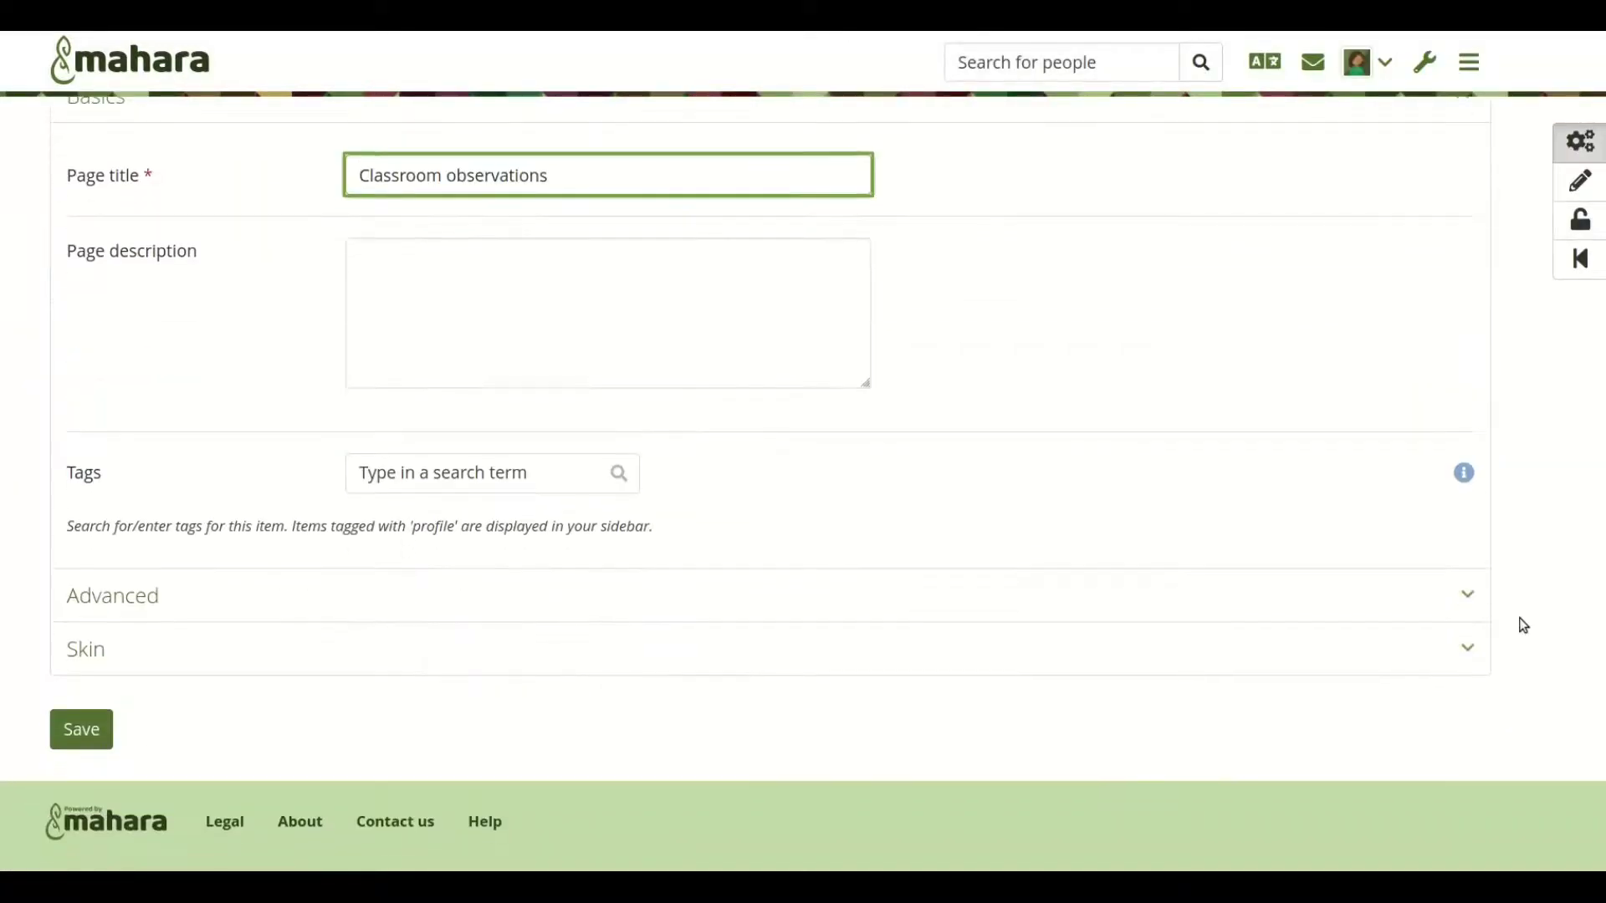
pyautogui.click(845, 607)
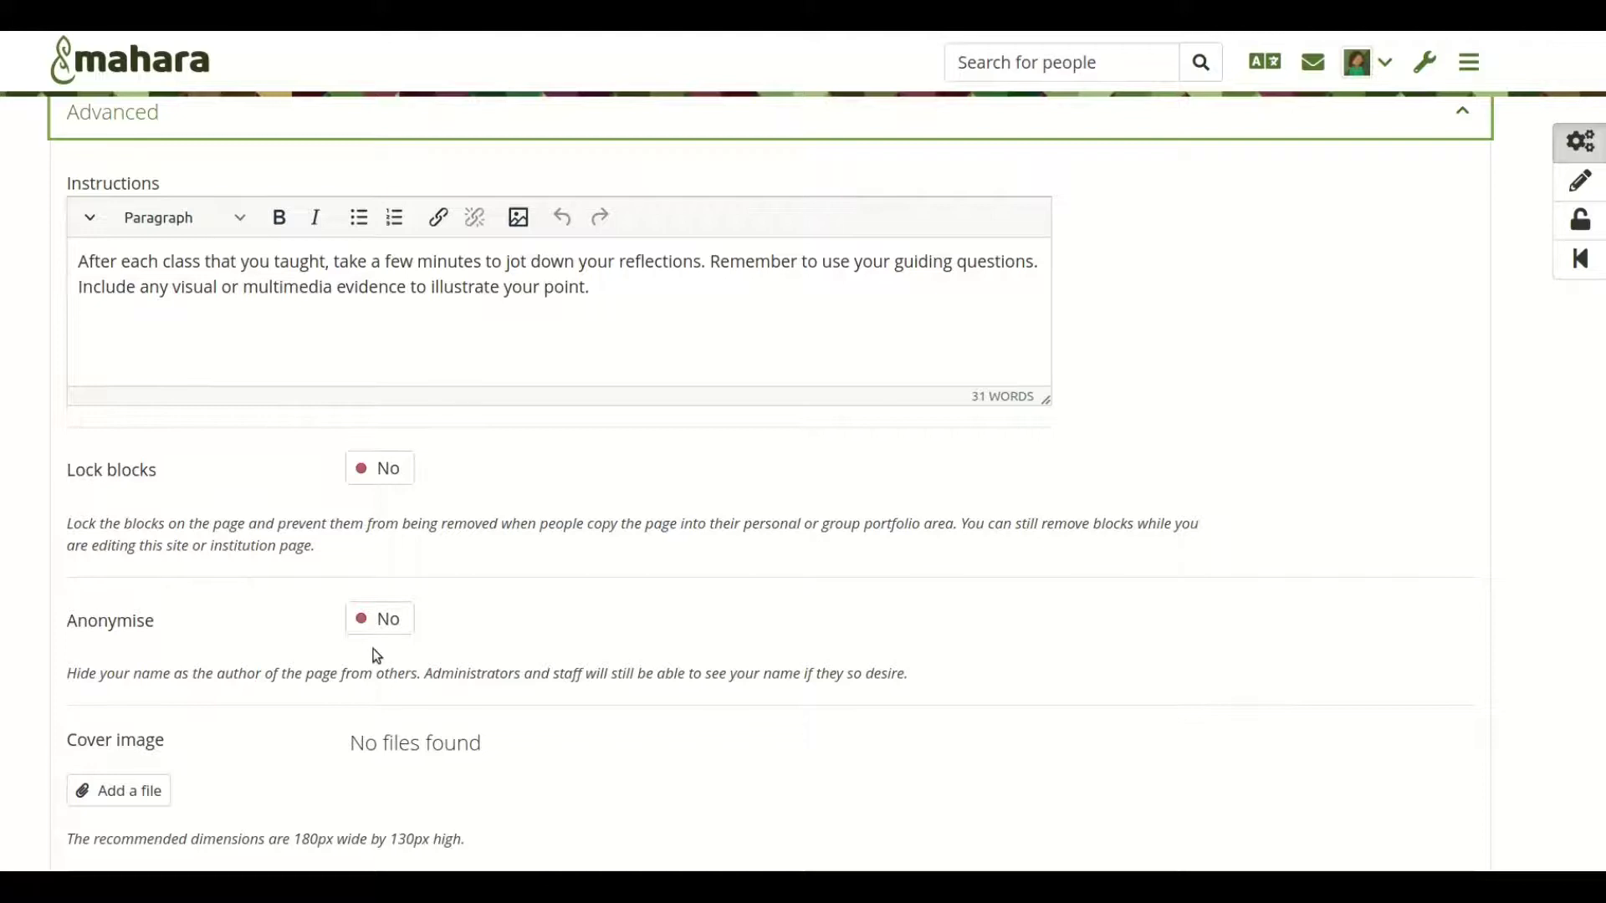
pyautogui.scroll(-5, 645, 673)
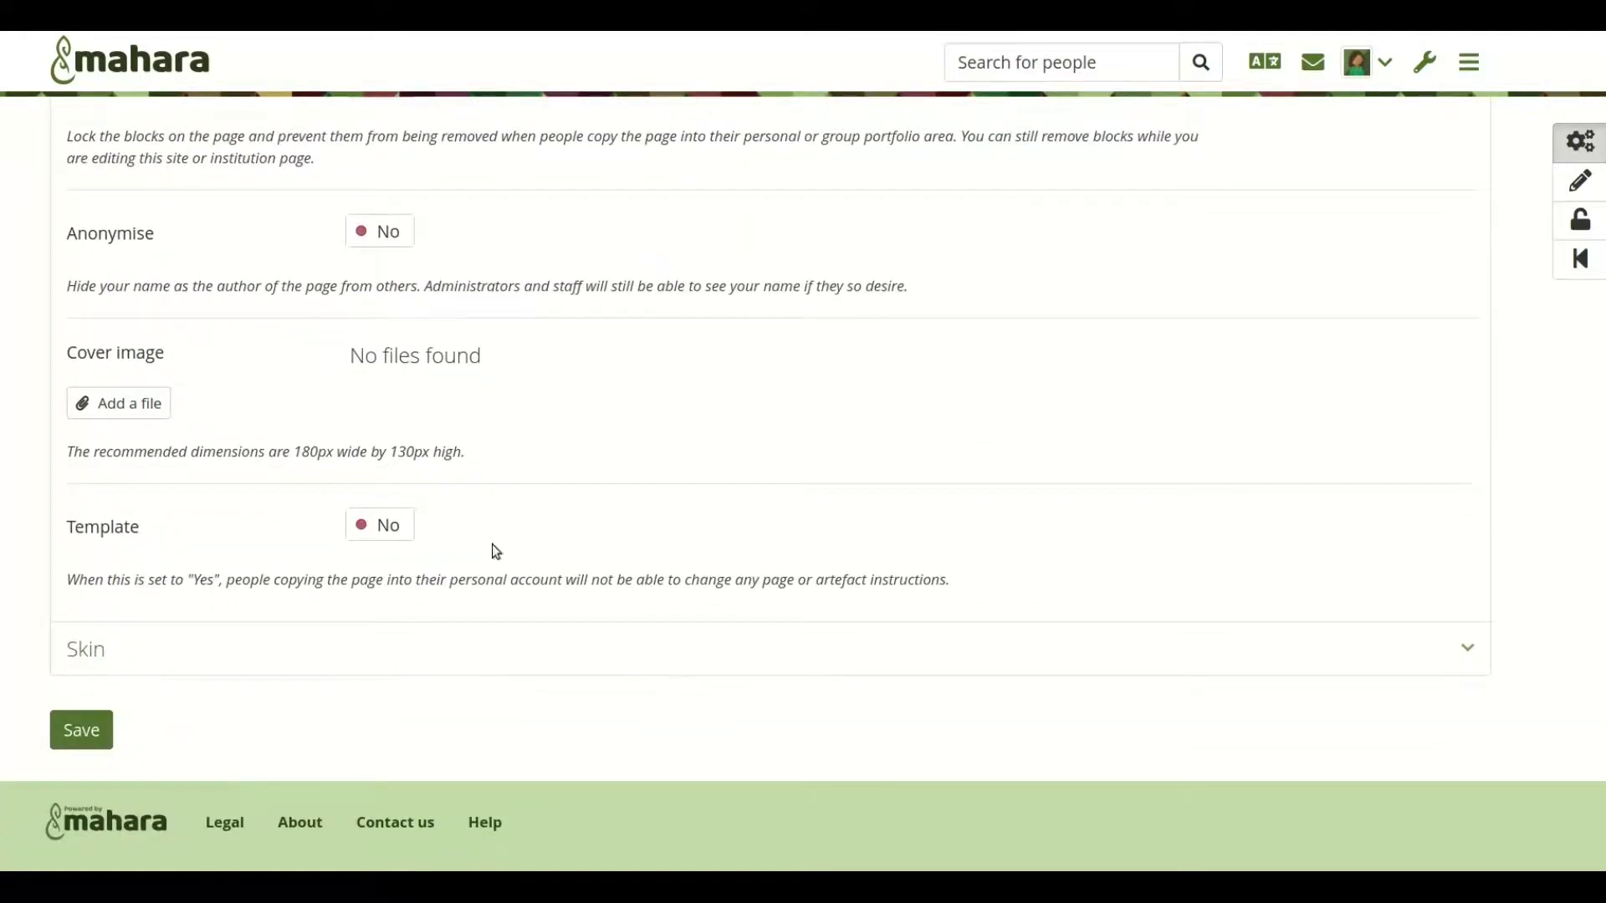
pyautogui.click(377, 539)
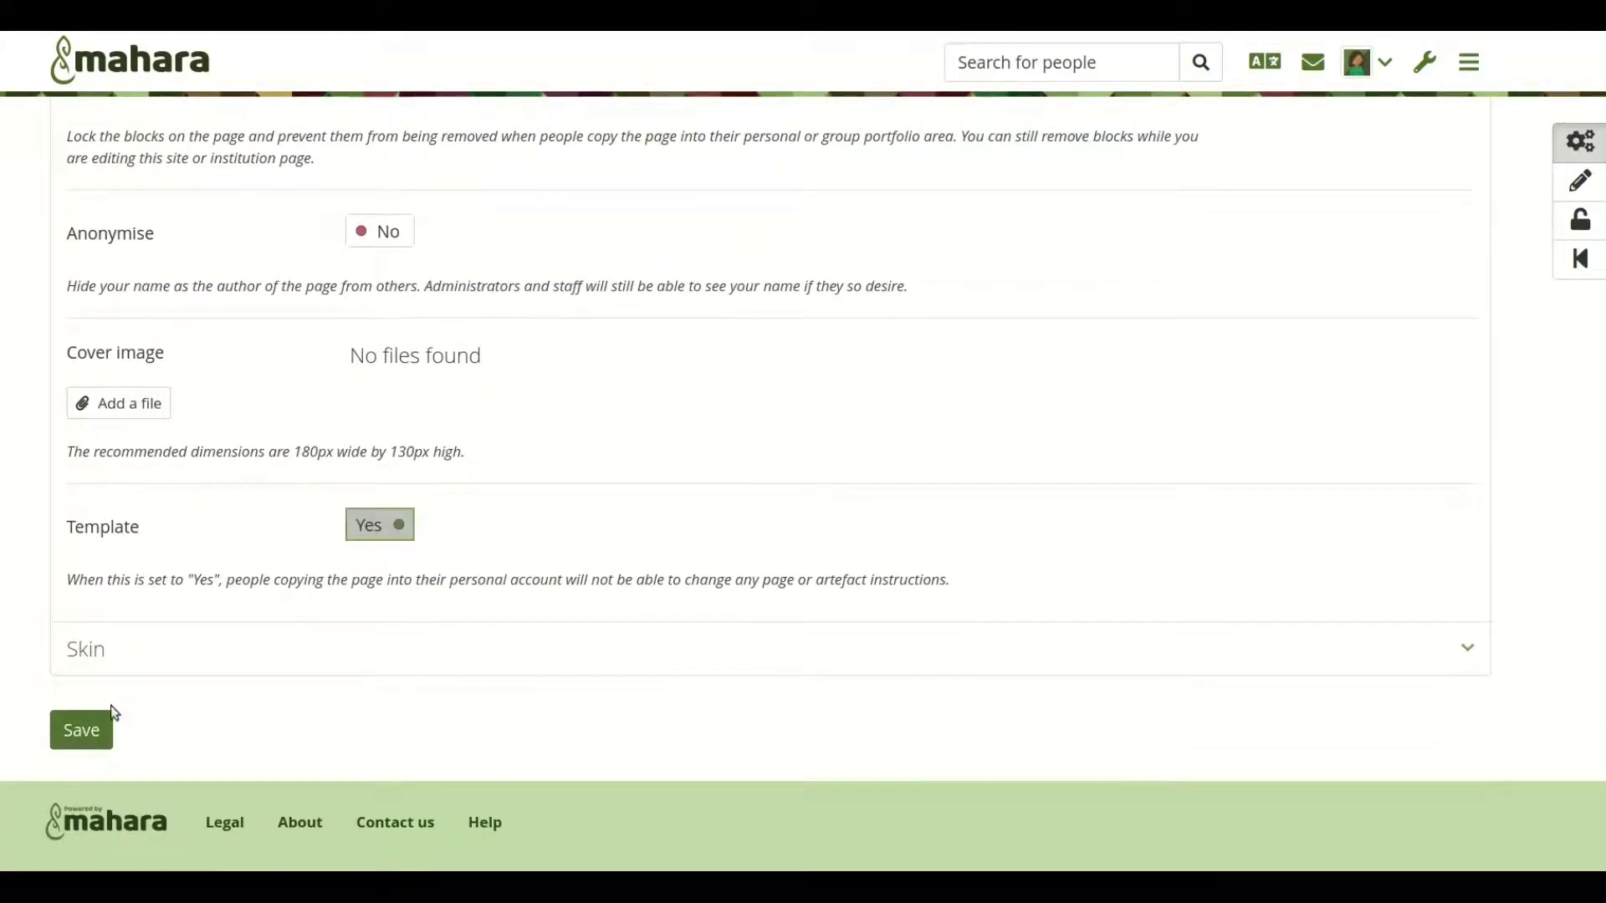
pyautogui.click(80, 727)
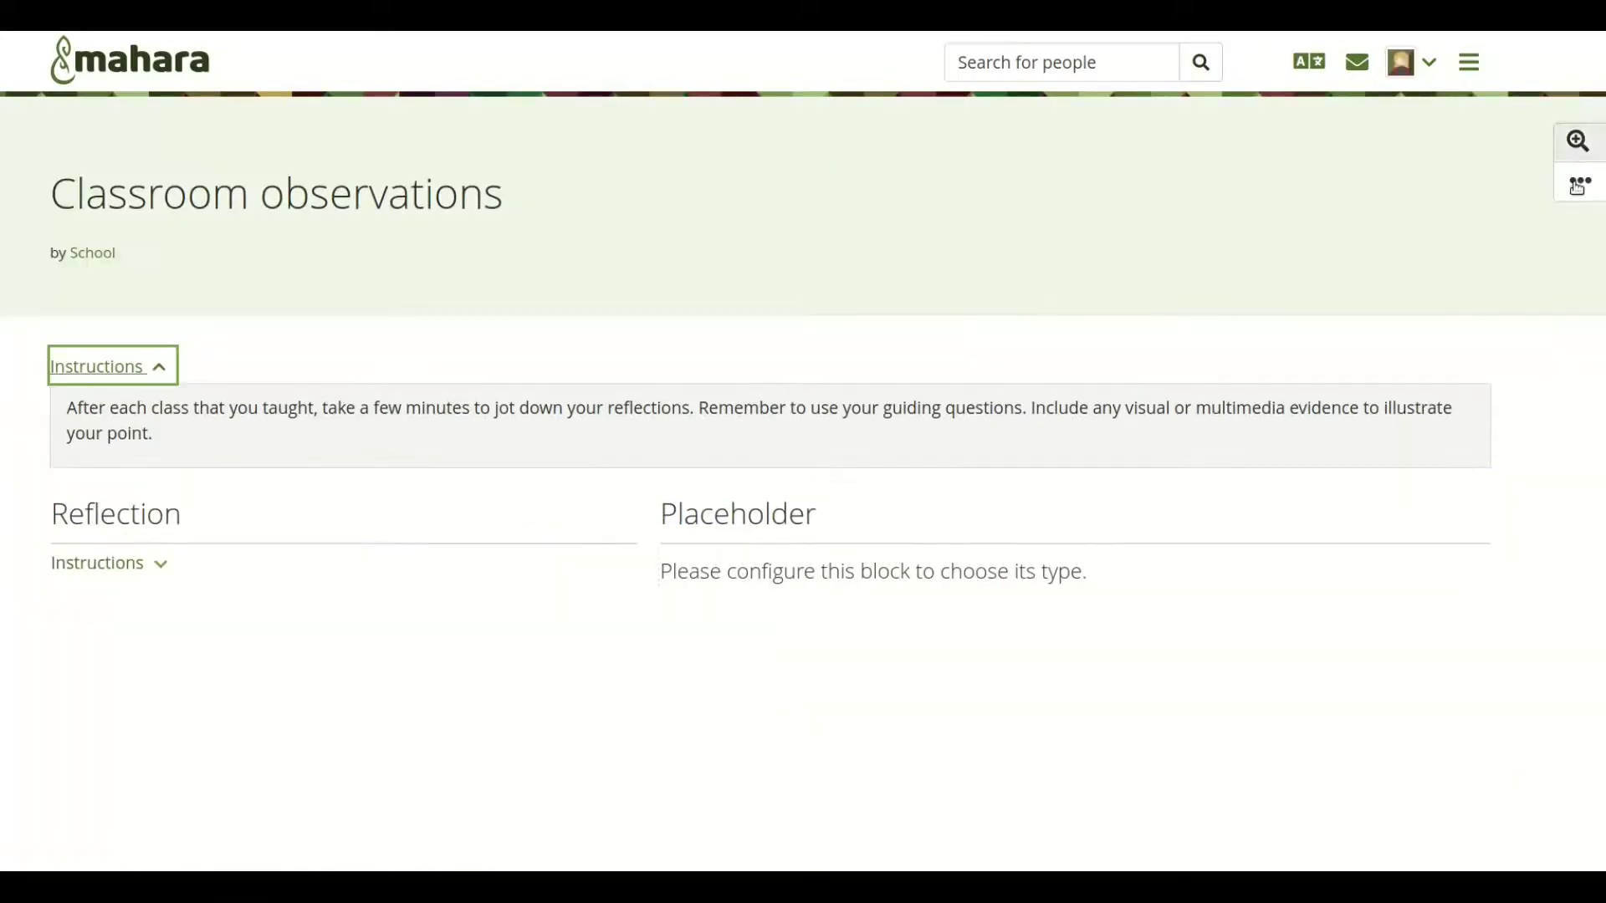
pyautogui.click(1577, 184)
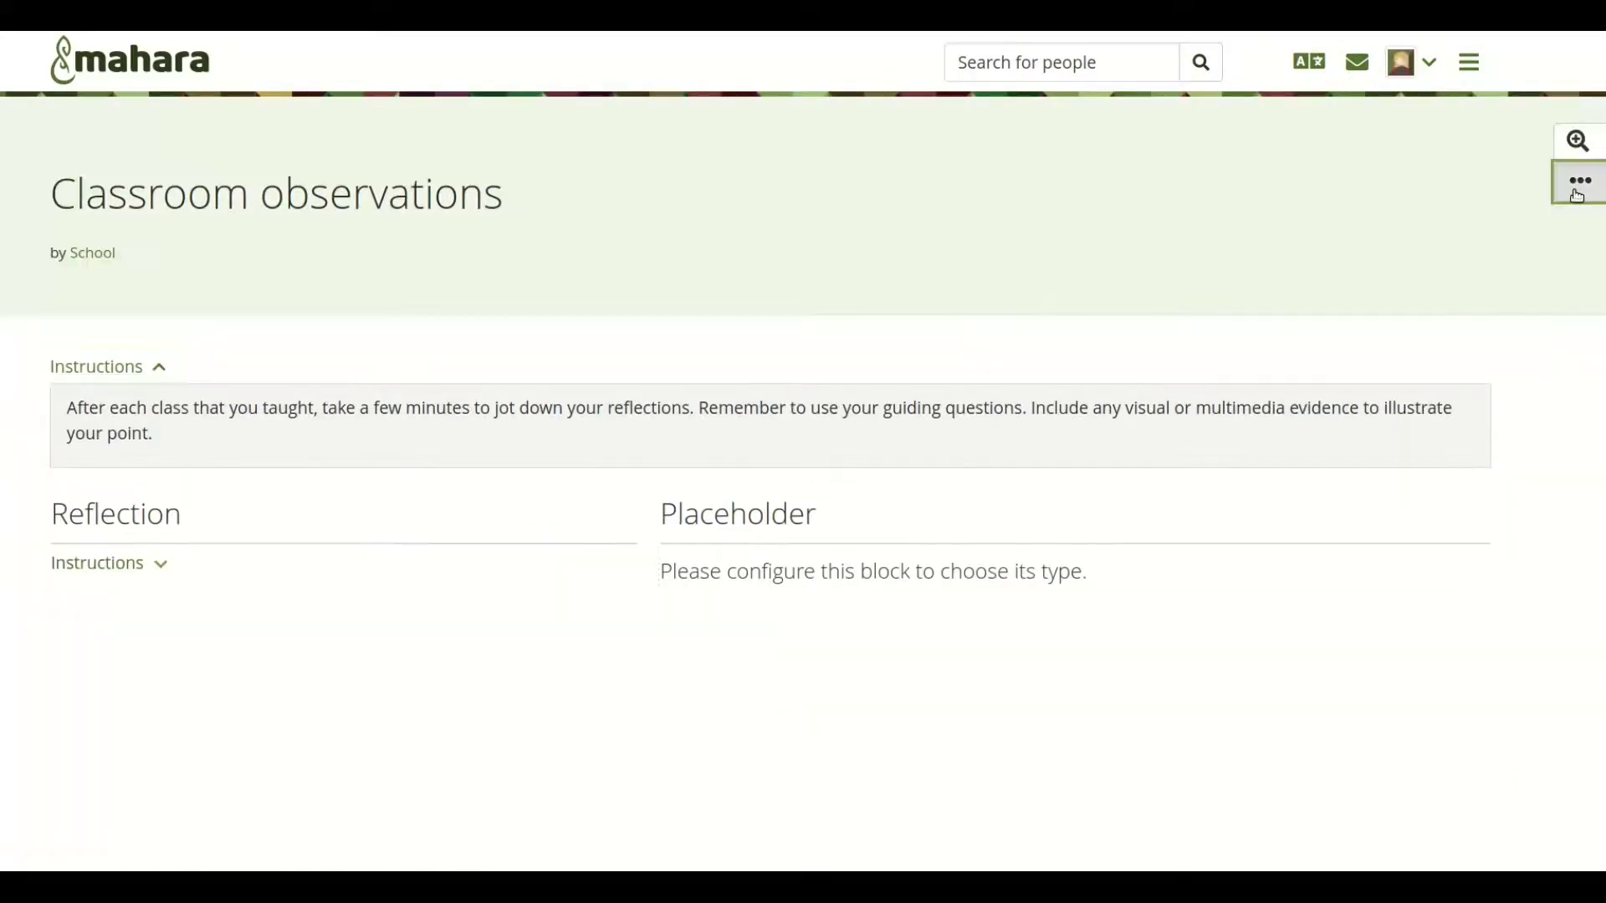
# Copy the Classroom observations page and check the read-only instructions in the copy's Advanced settings
pyautogui.click(1456, 226)
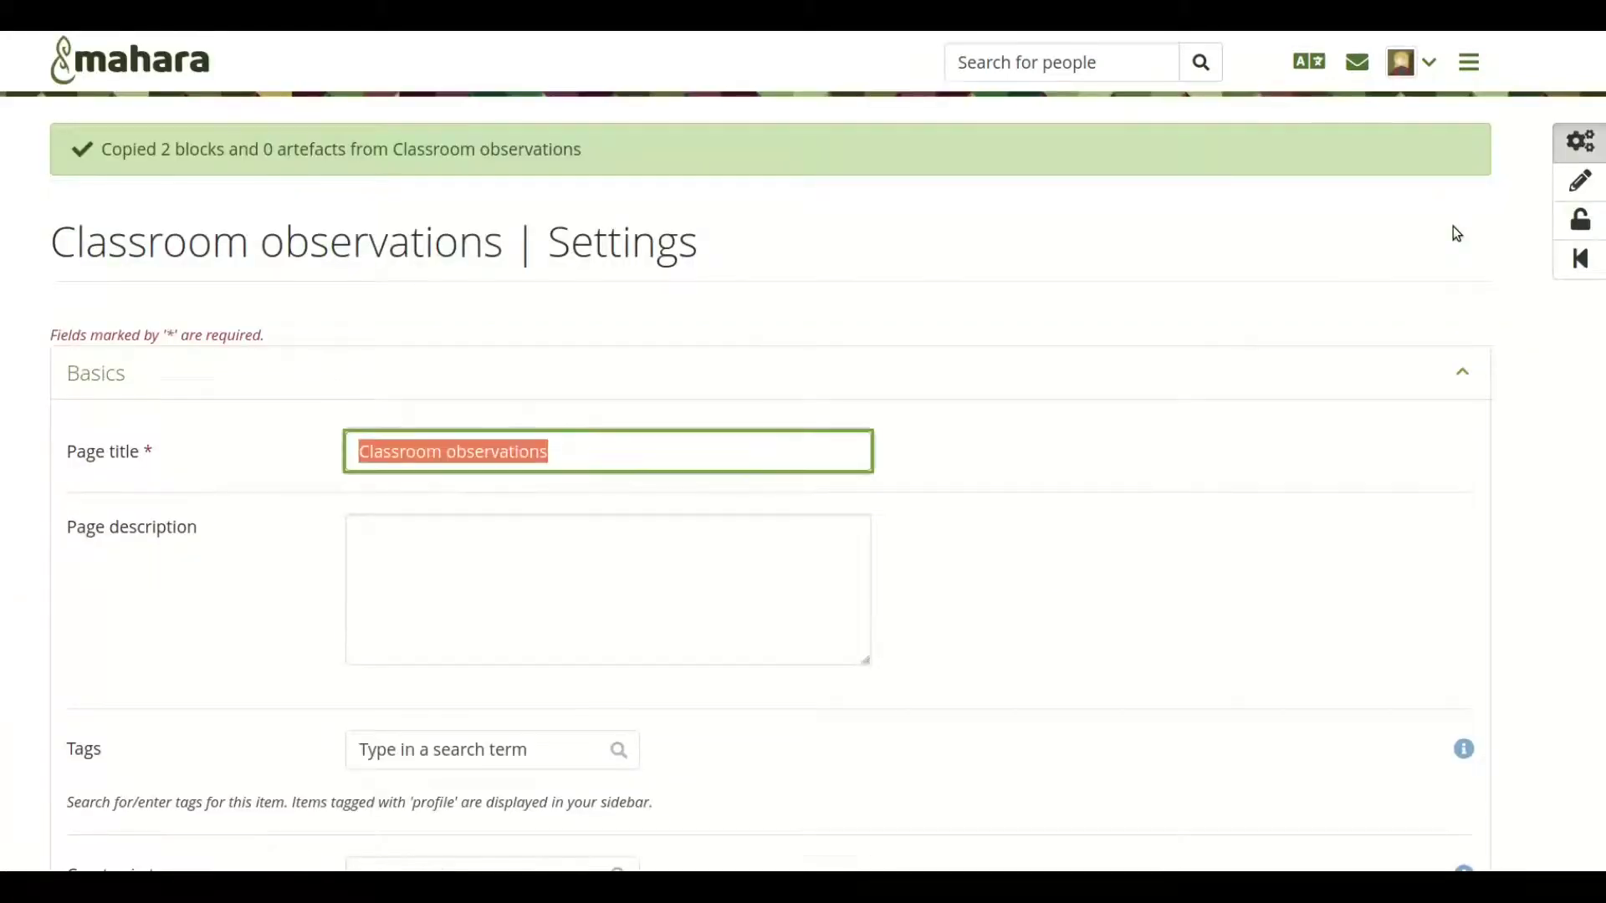
pyautogui.scroll(-4, 1084, 573)
pyautogui.scroll(-2, 1084, 573)
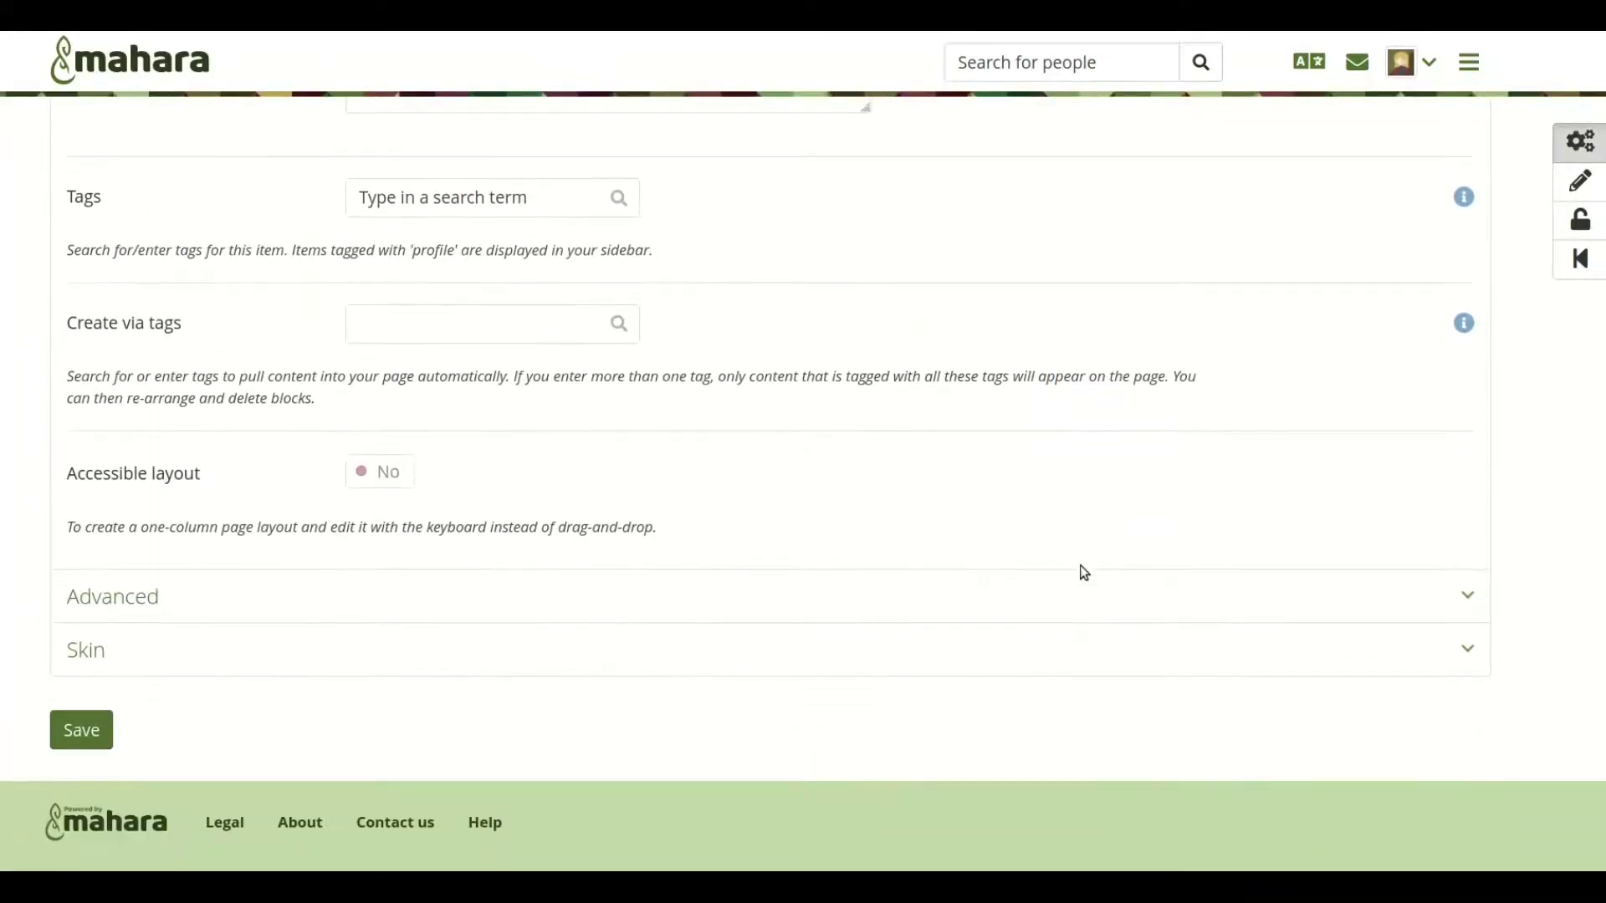
pyautogui.click(807, 599)
pyautogui.scroll(-4, 809, 602)
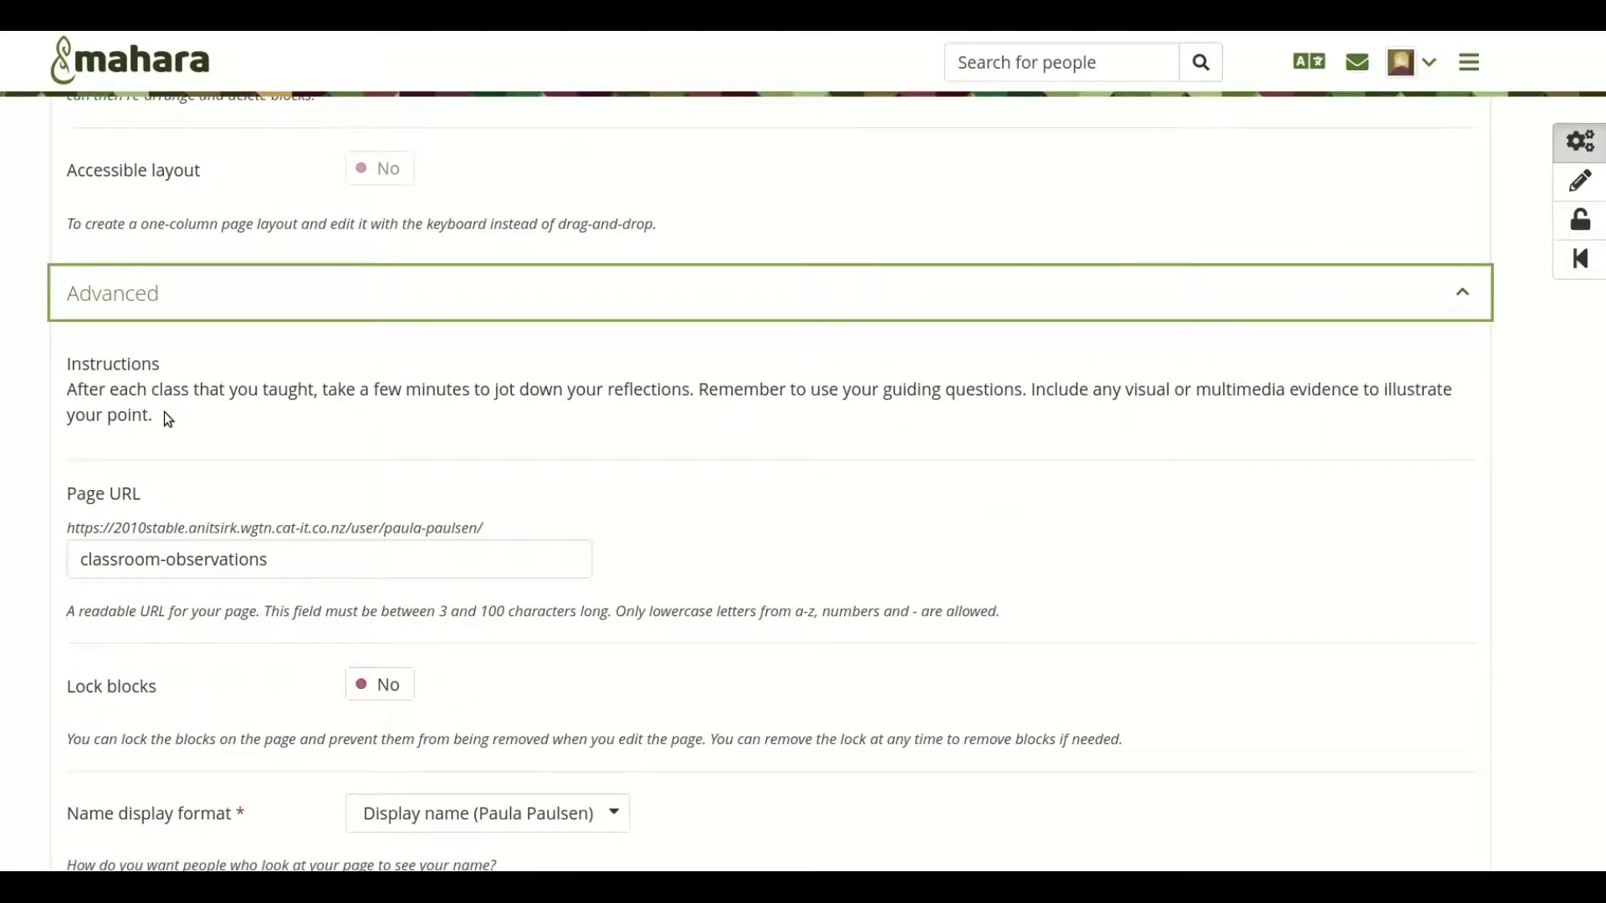
pyautogui.scroll(-6, 501, 443)
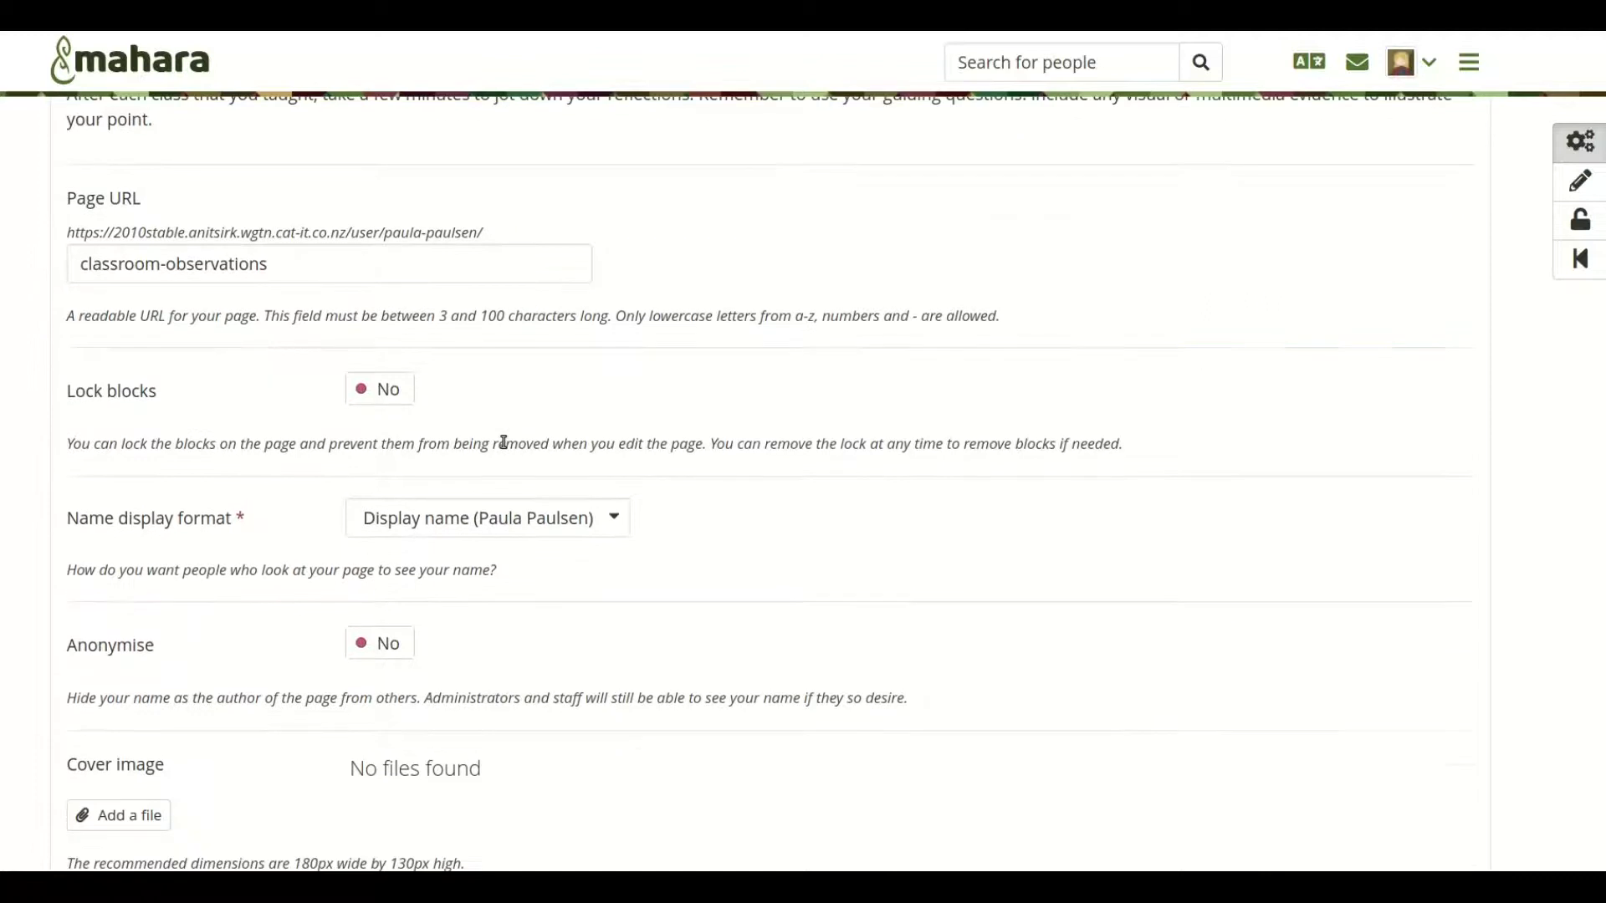
pyautogui.scroll(-4, 504, 441)
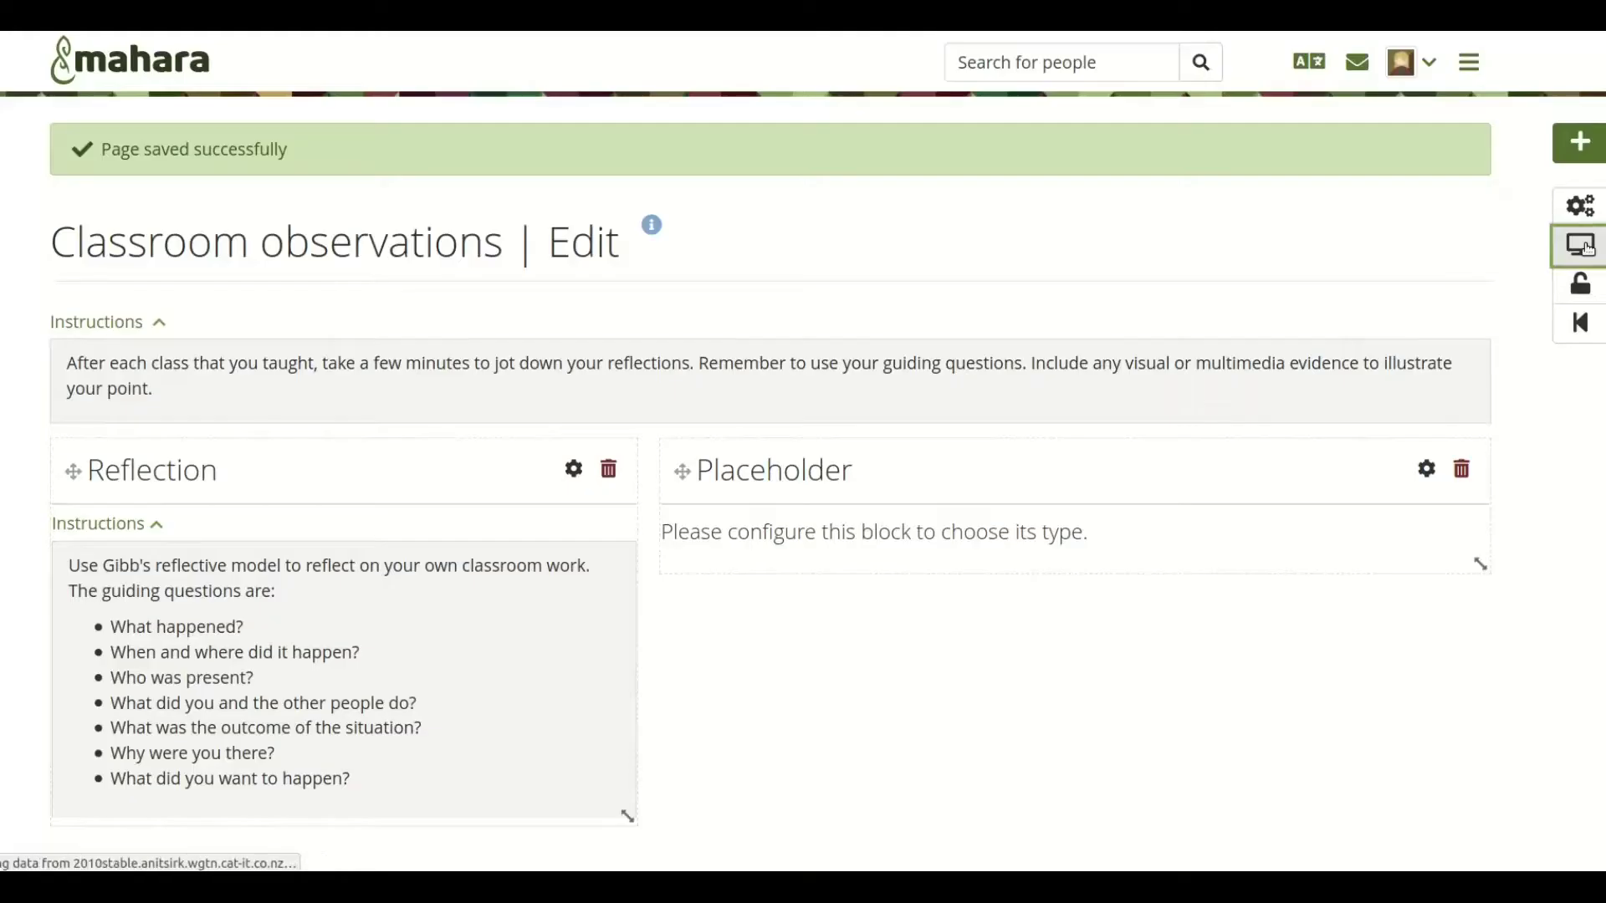
# Display the copied page, enable Quick edit, and view the Reflection block's instructions before closing the panel
pyautogui.click(1583, 245)
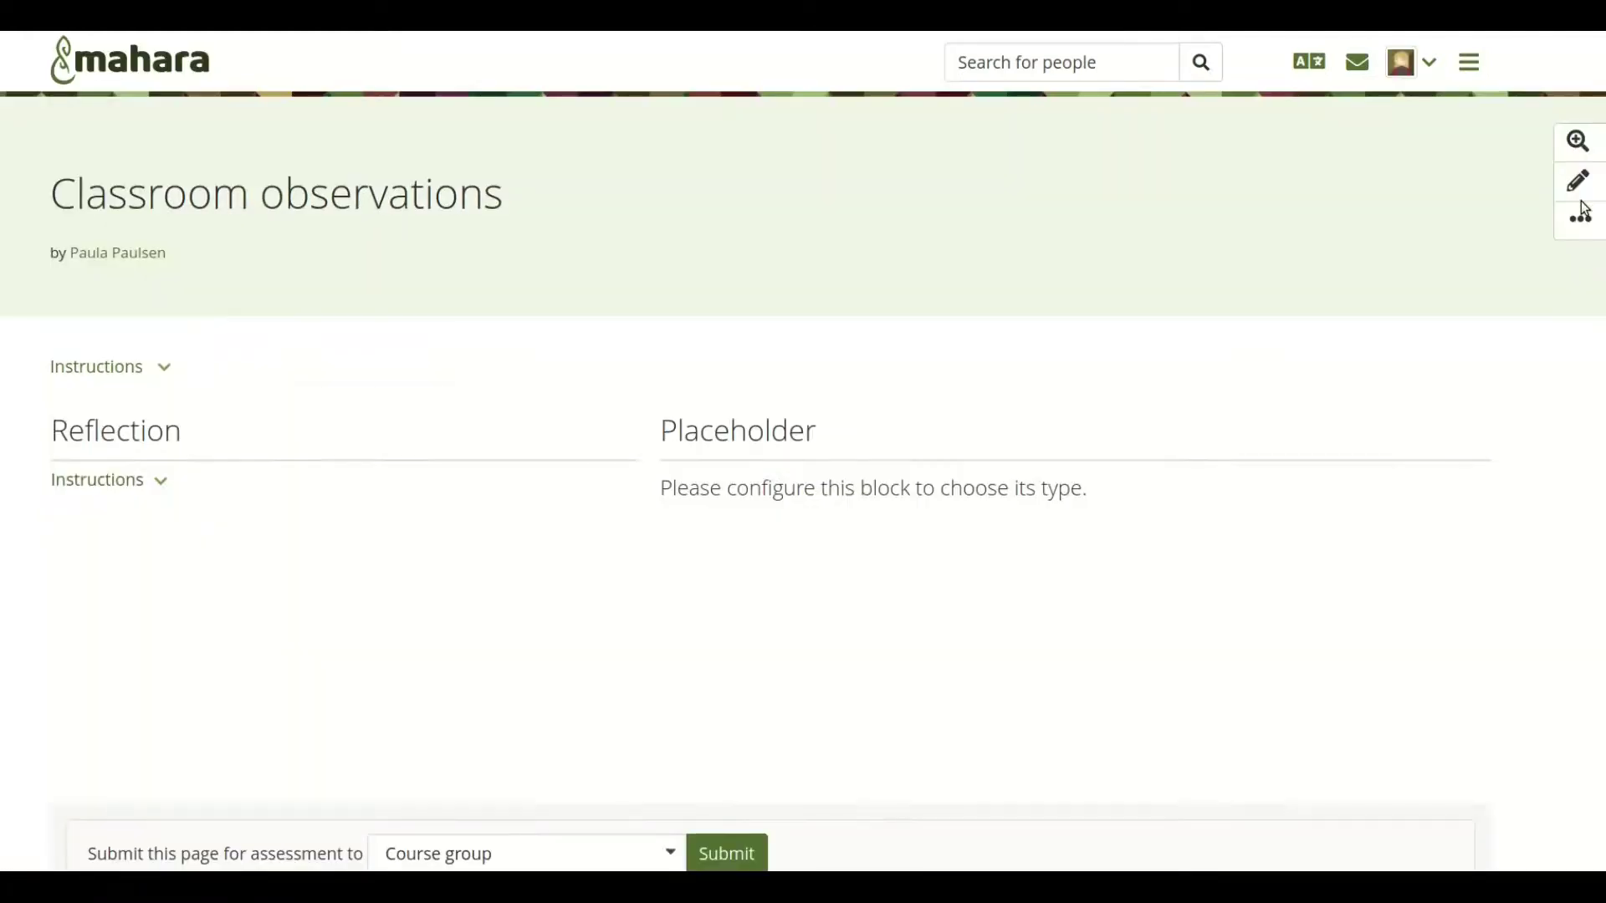
pyautogui.click(1579, 141)
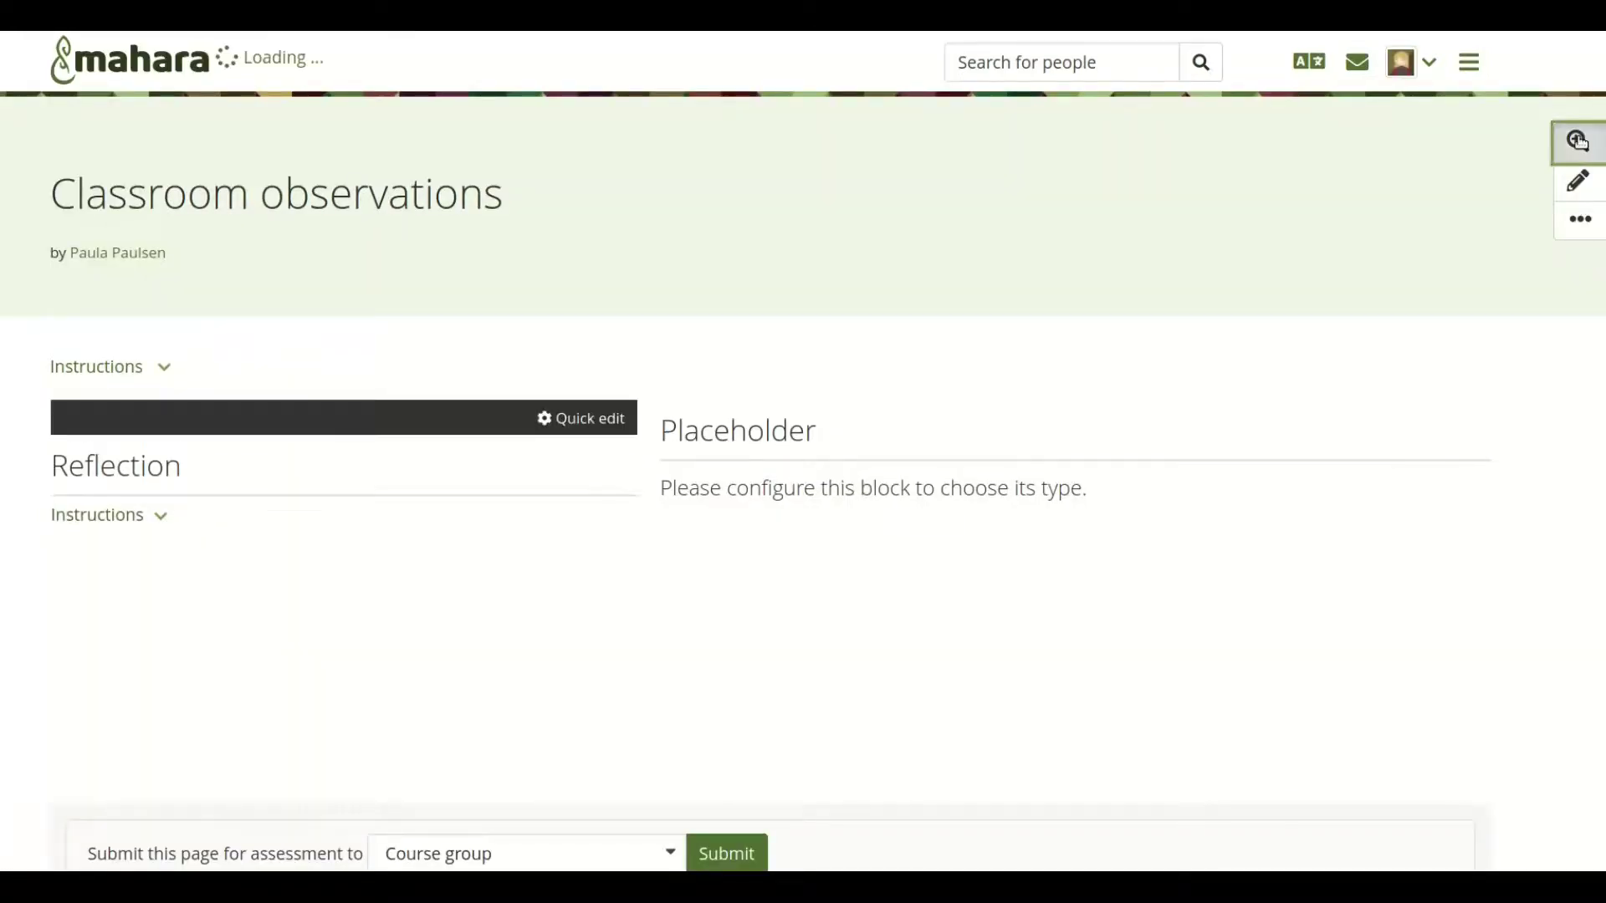
pyautogui.click(576, 421)
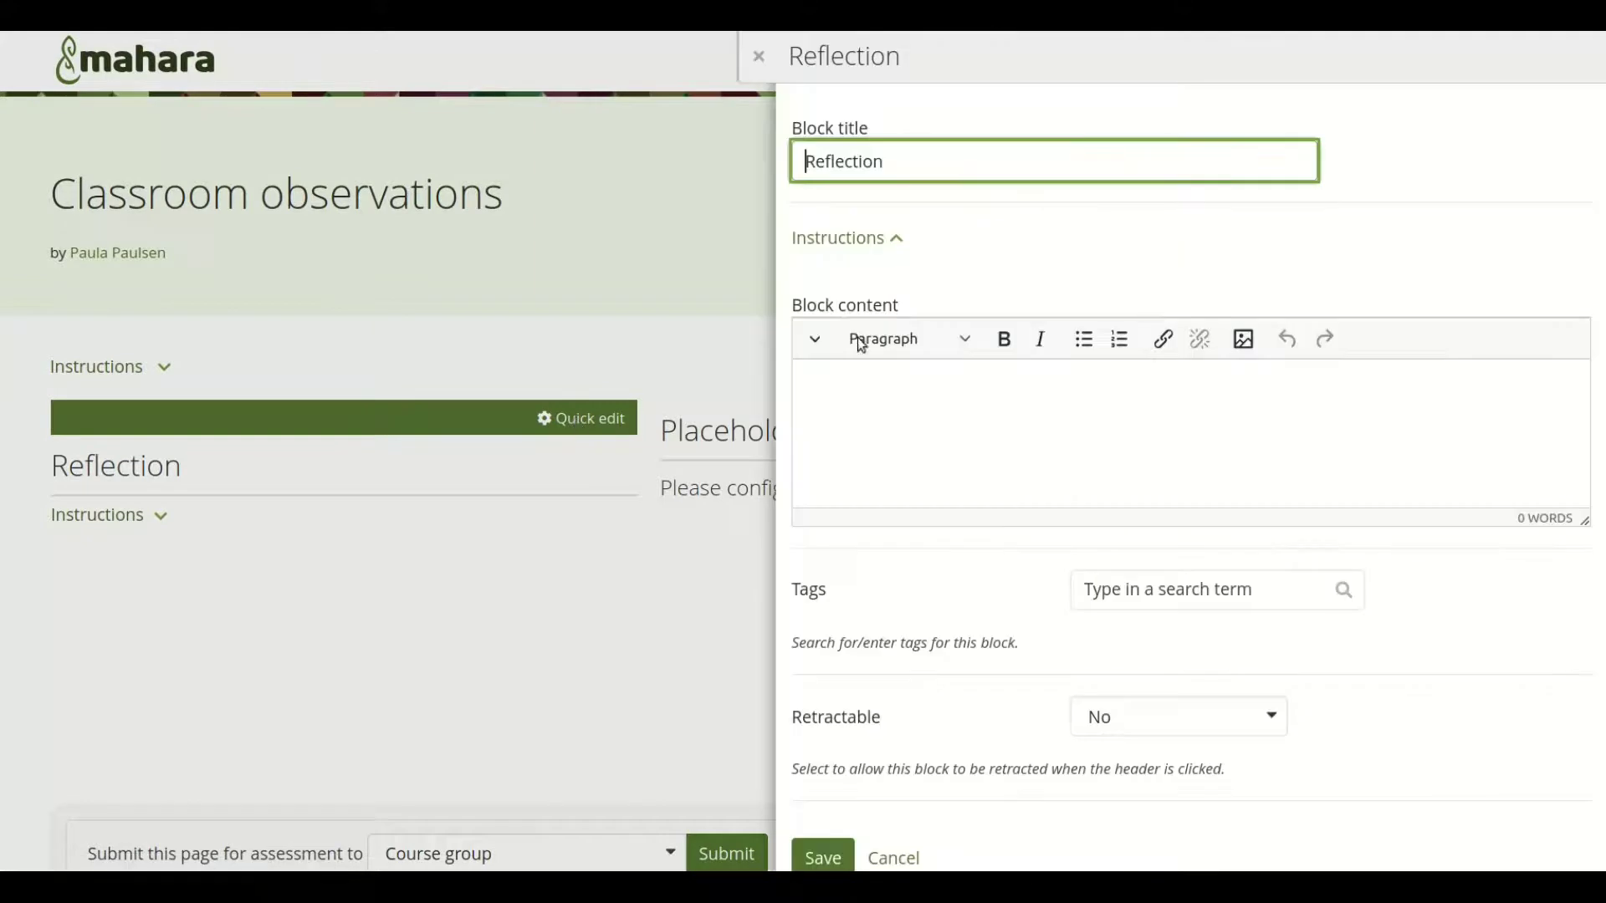
pyautogui.click(828, 238)
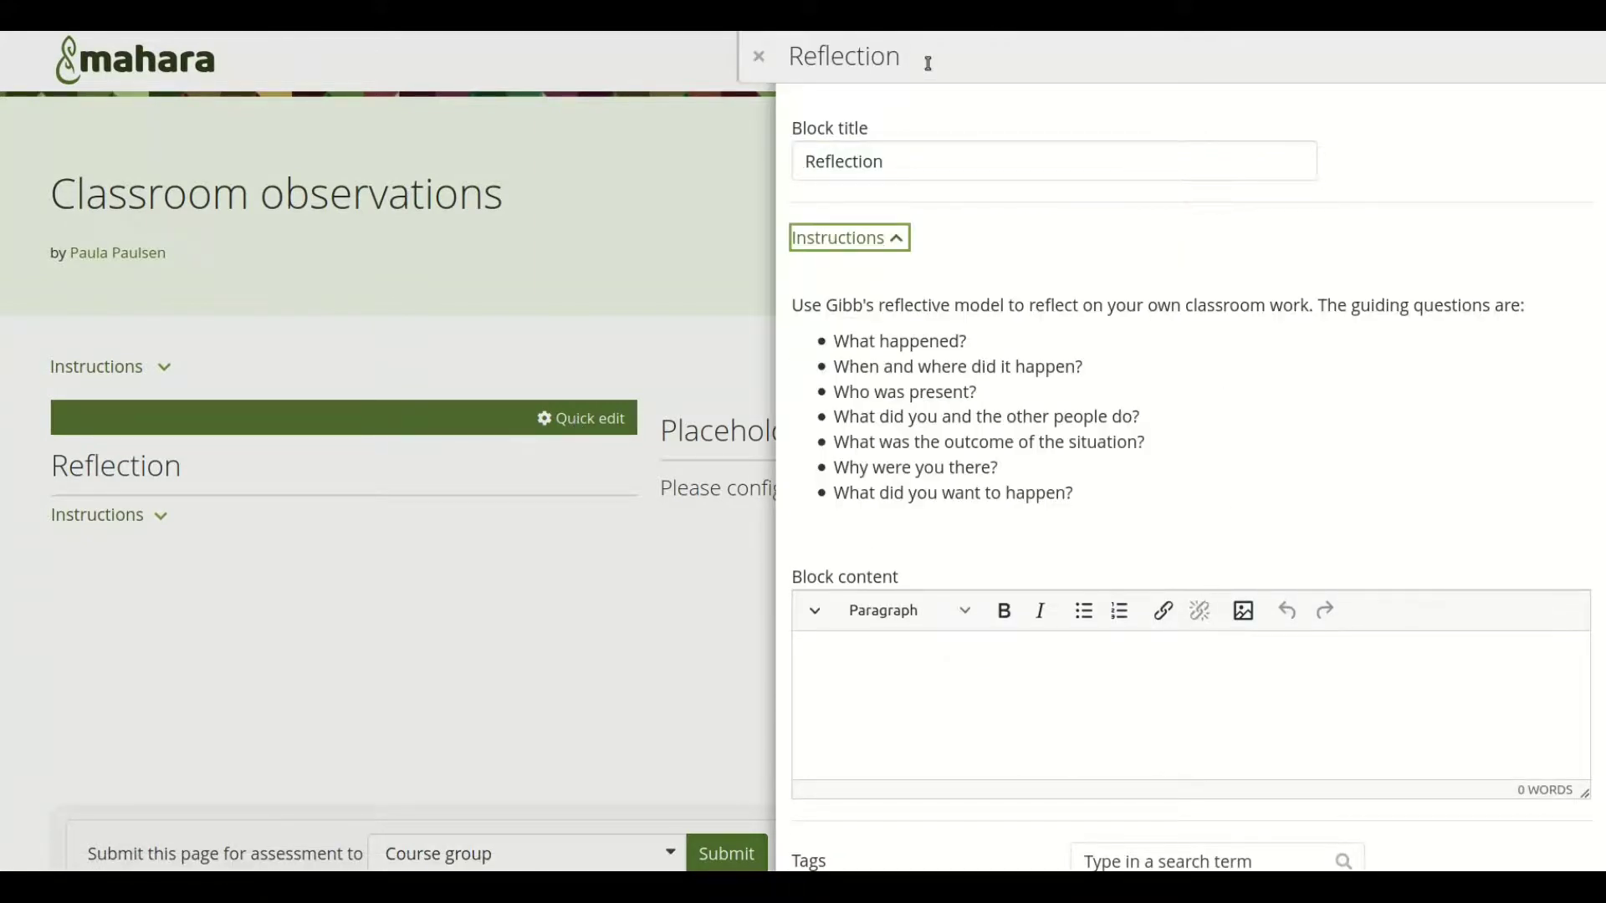
pyautogui.click(755, 57)
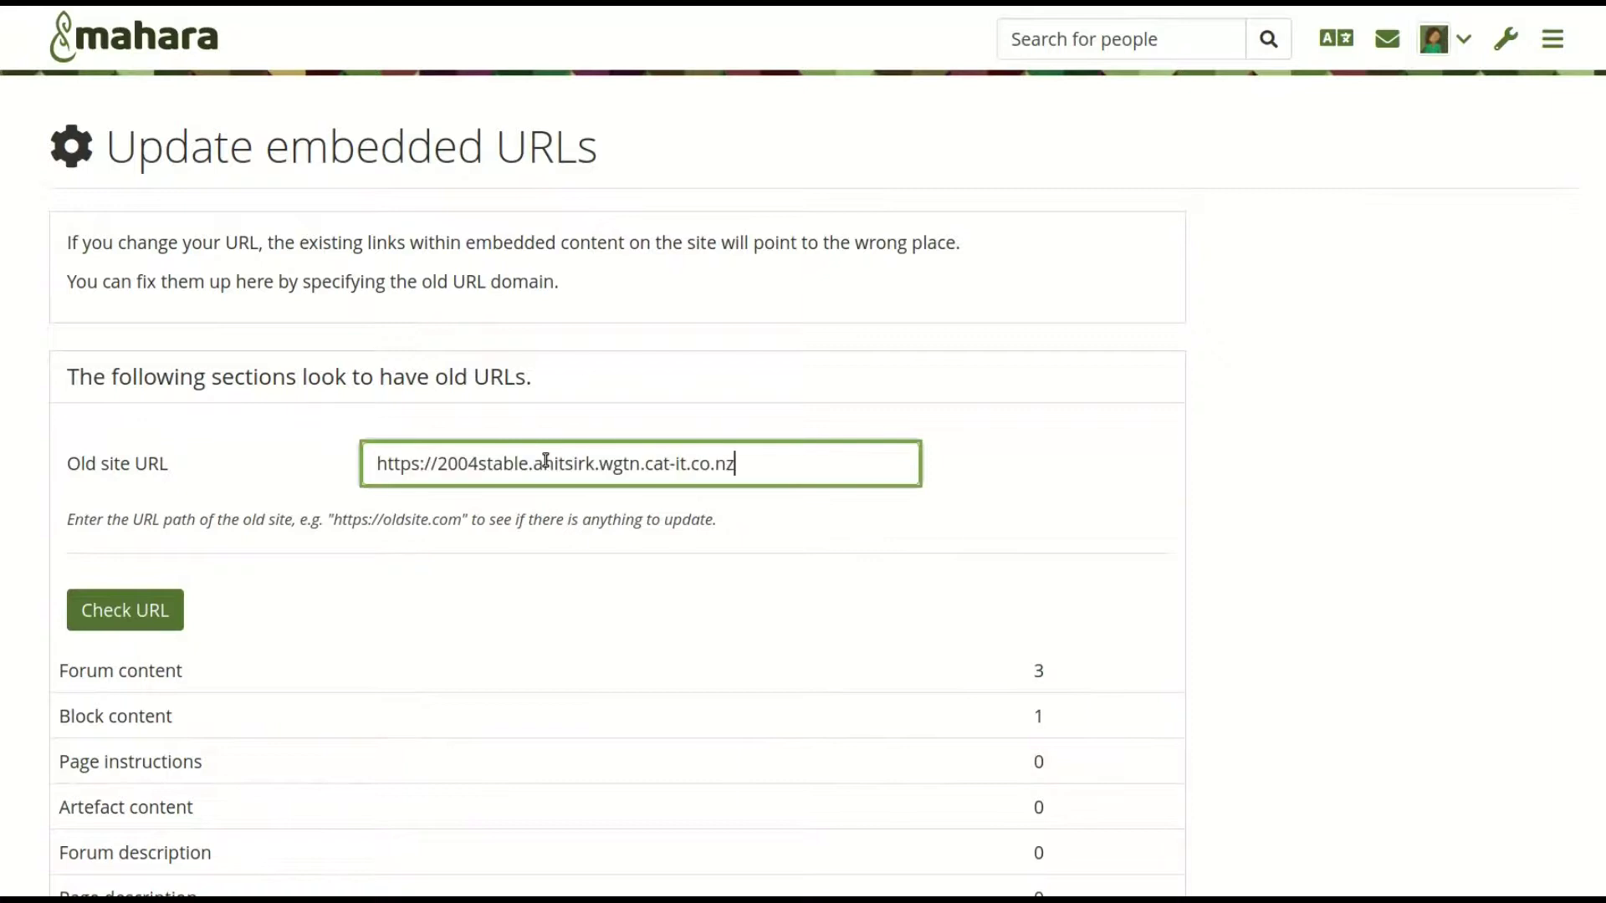
# Check the old 2004stable site URL, then update the embedded URLs and confirm the migration
pyautogui.click(109, 610)
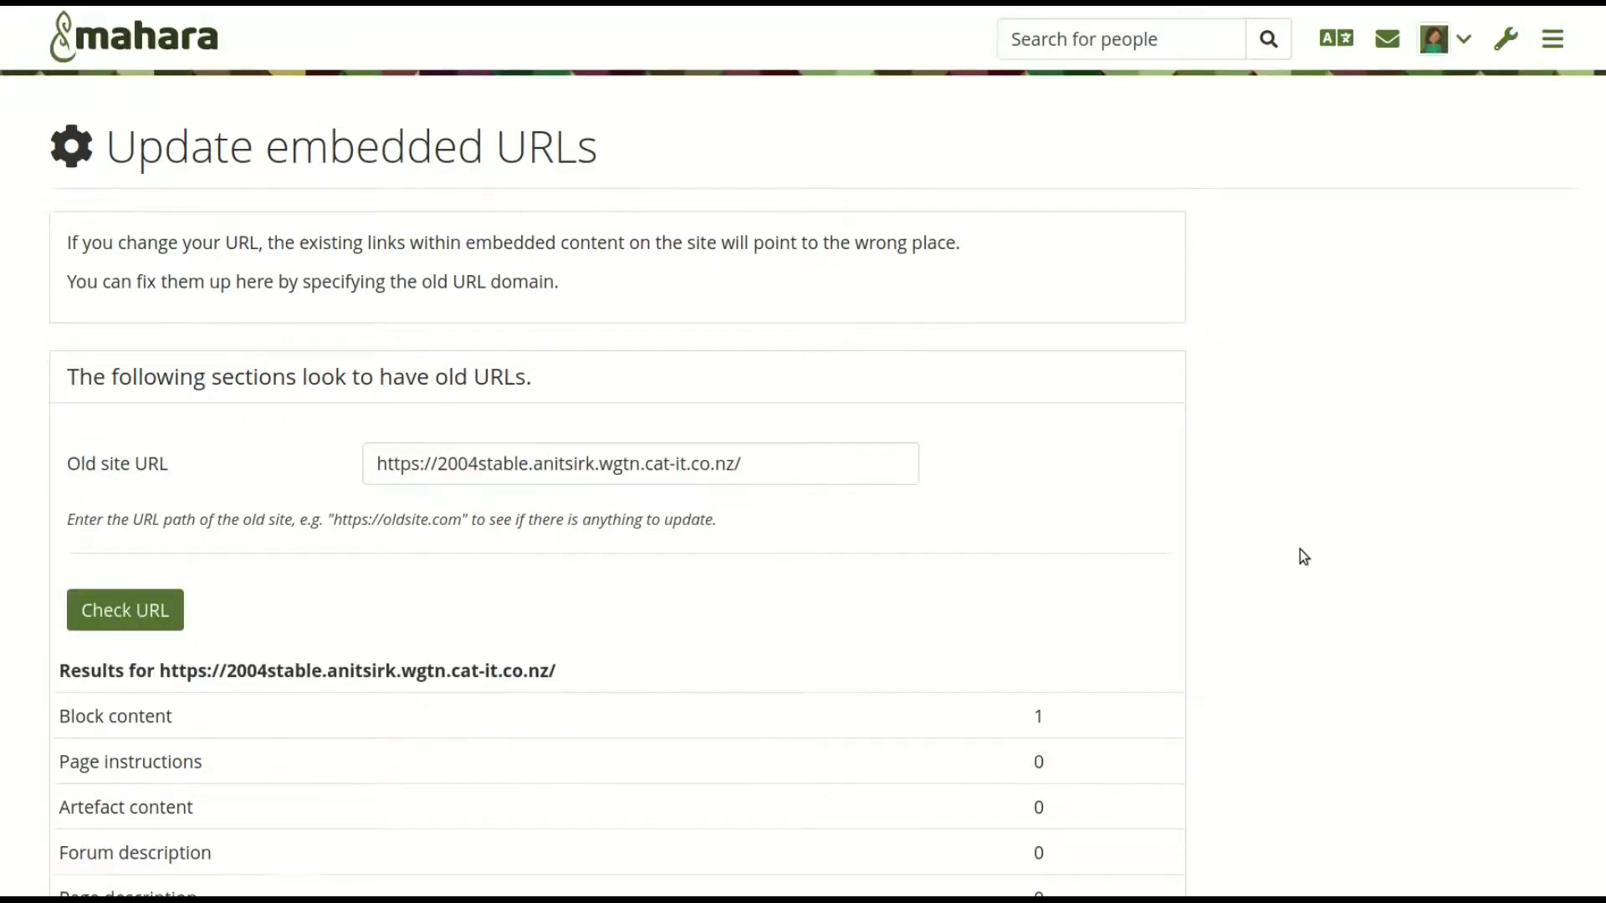
pyautogui.scroll(-5, 1301, 554)
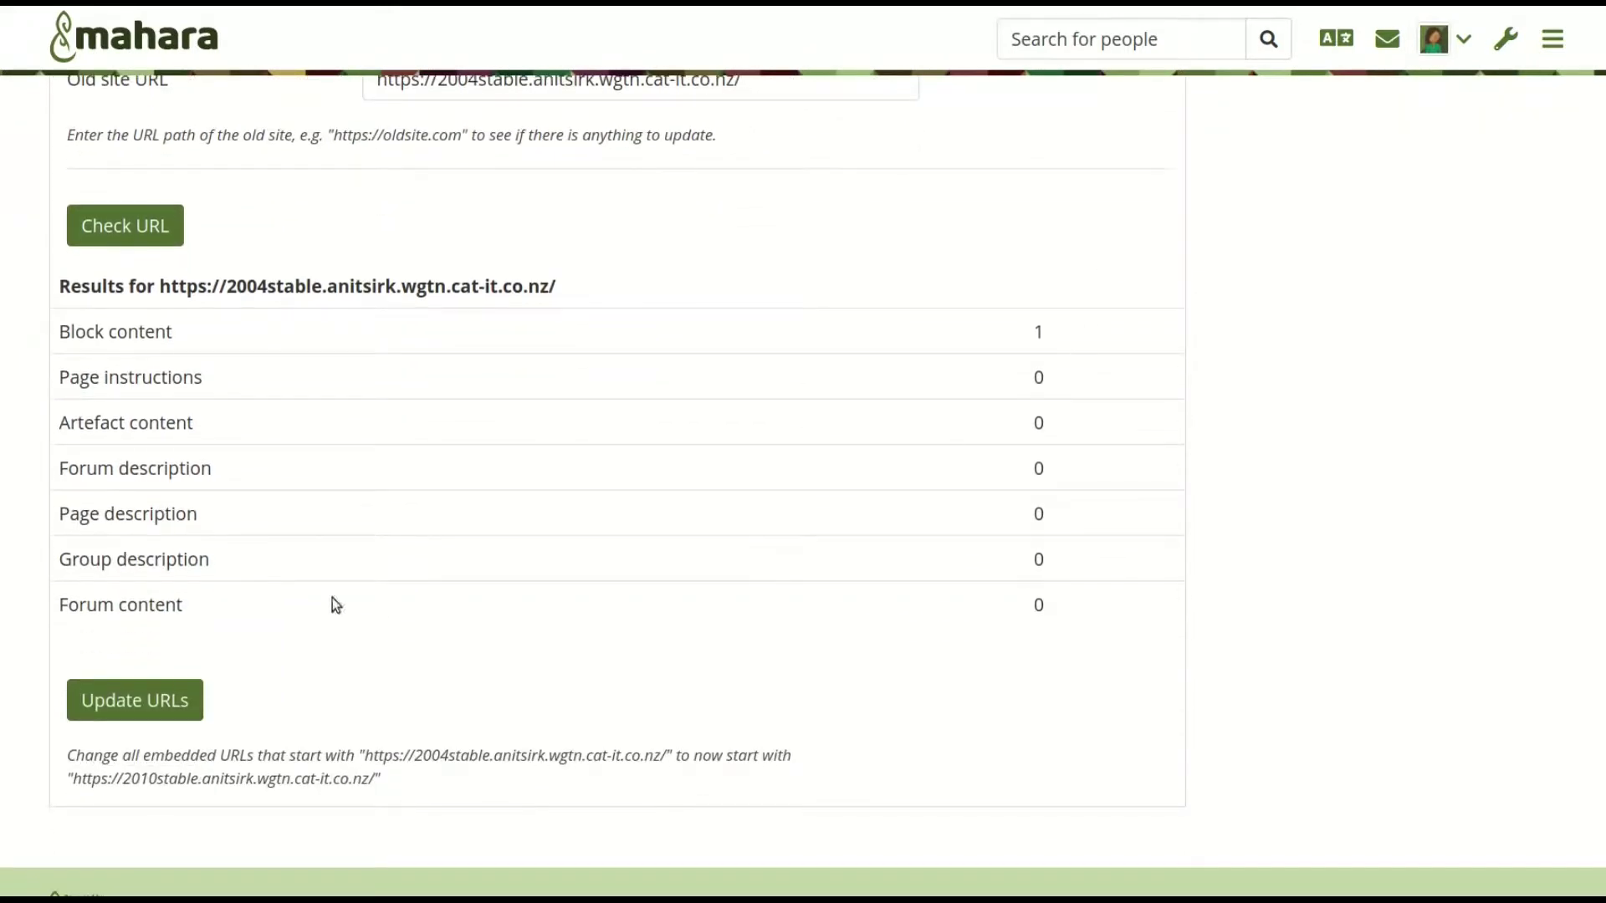
pyautogui.click(138, 710)
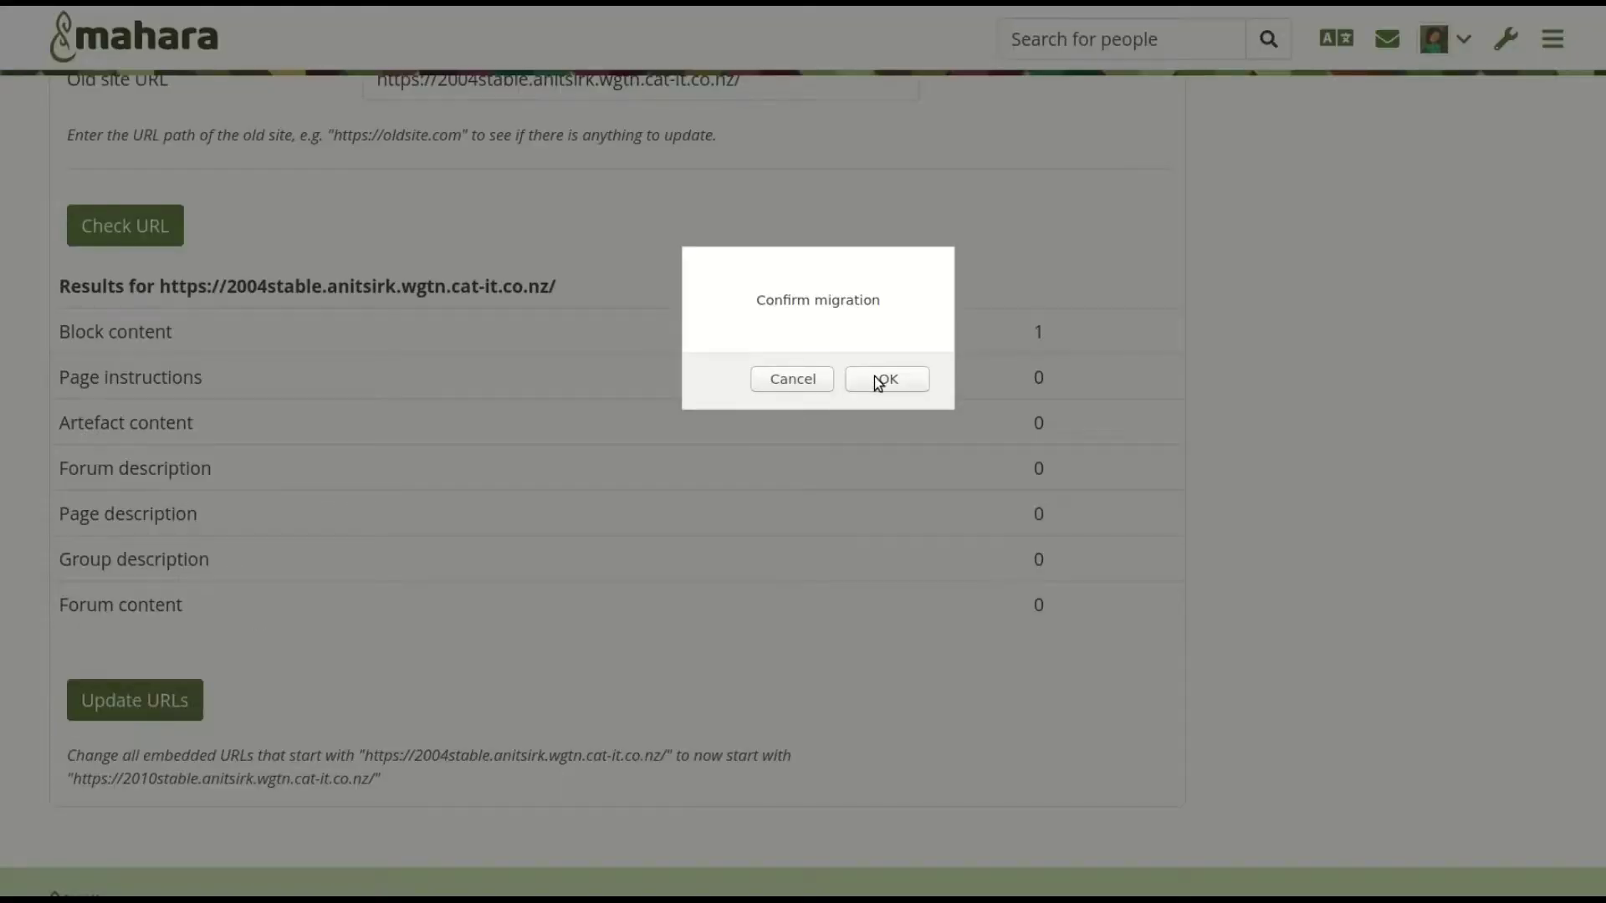
pyautogui.click(876, 381)
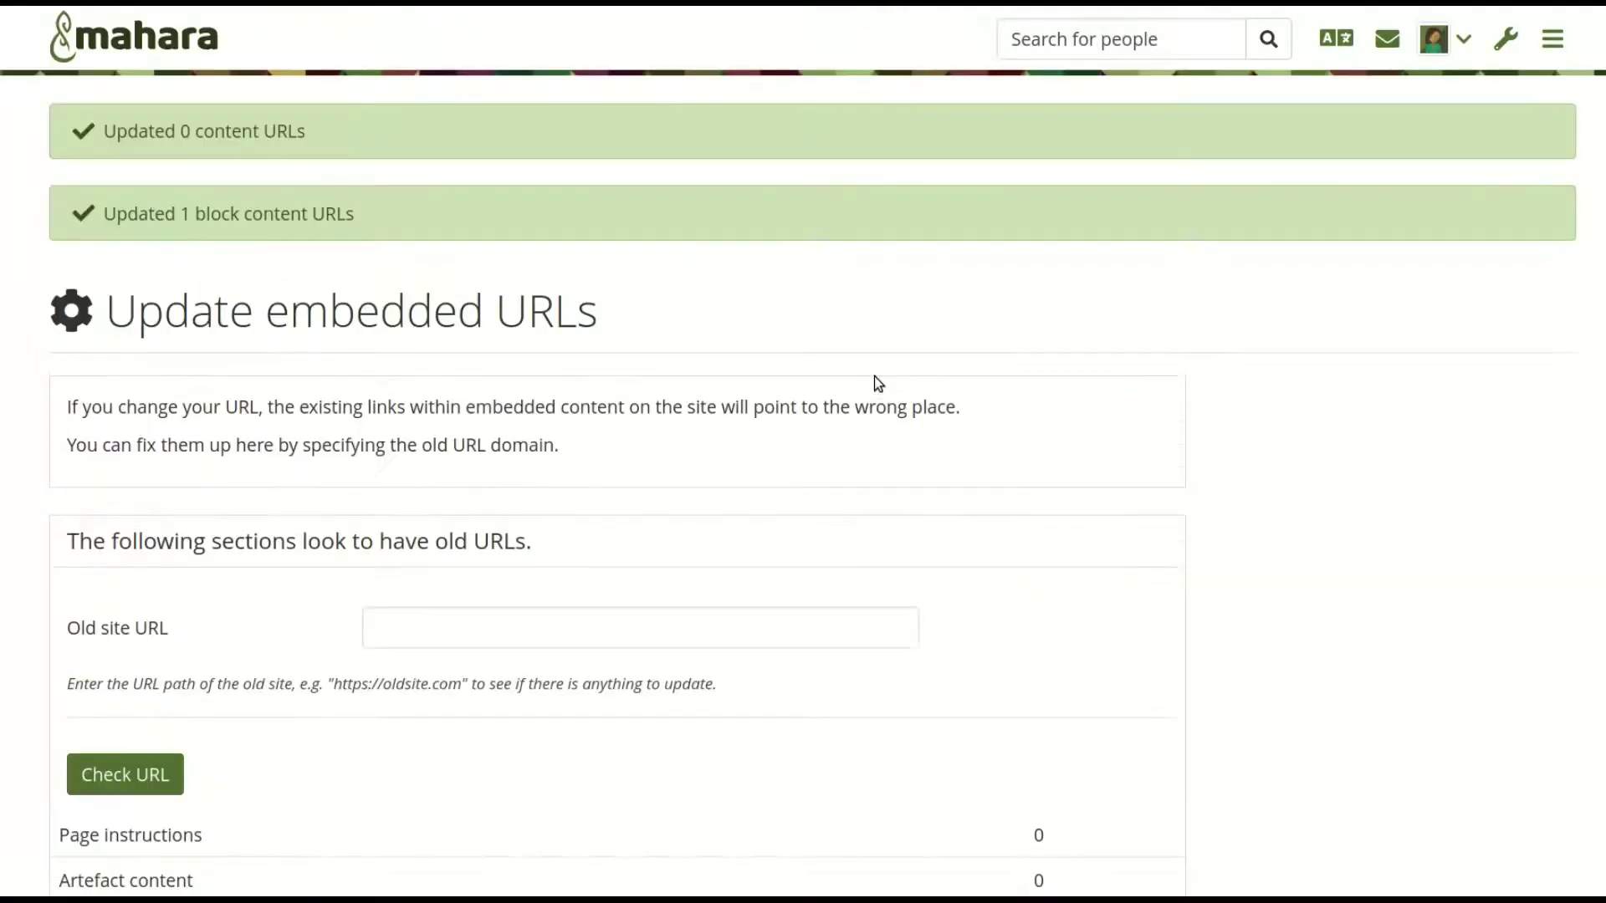